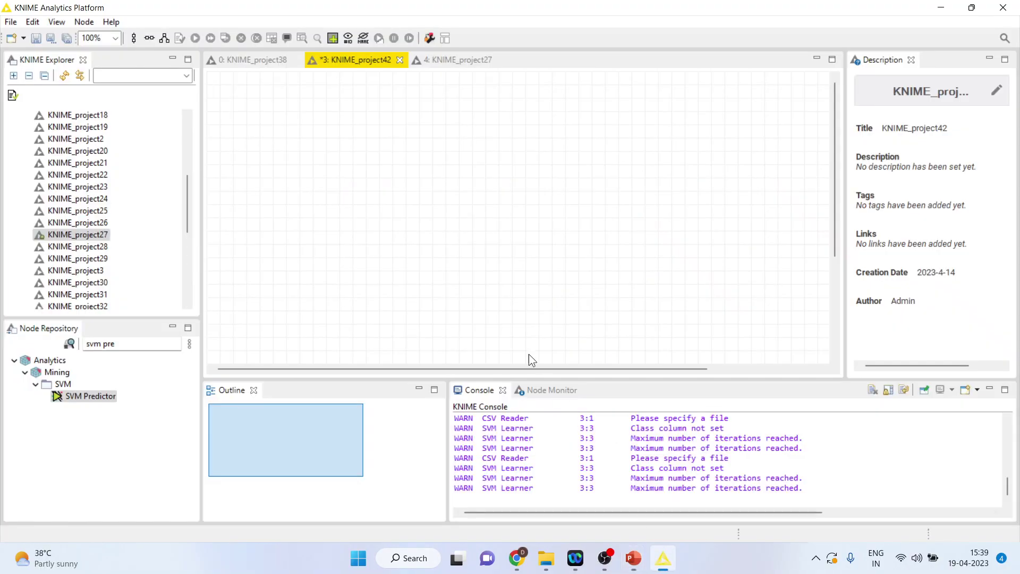
Place a CSV Reader node from IO > Read onto the workflow canvas.
click(133, 346)
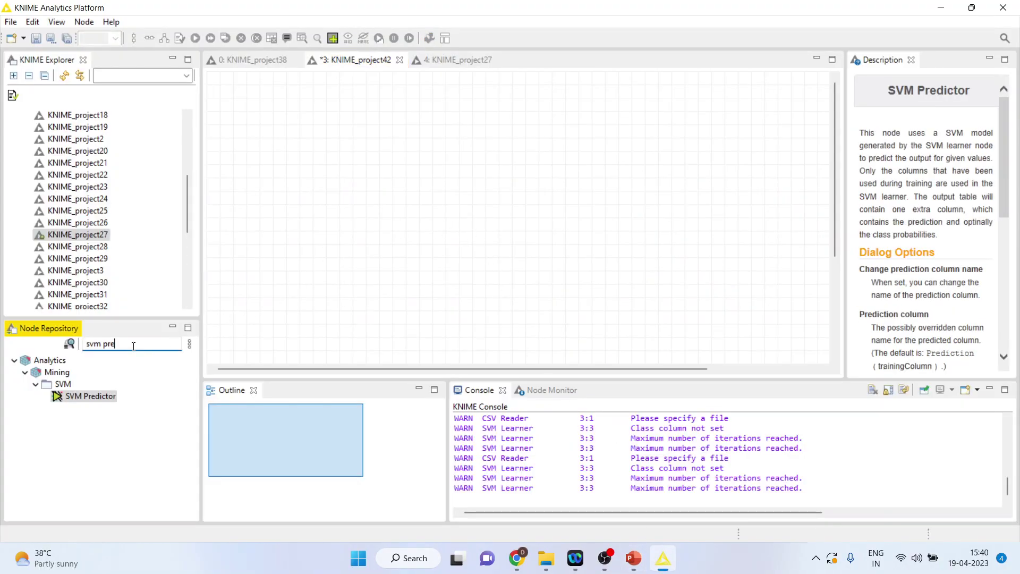
key(BackSpace)
key(BackSpace)
key(BackSpace)
key(BackSpace)
key(BackSpace)
key(BackSpace)
key(BackSpace)
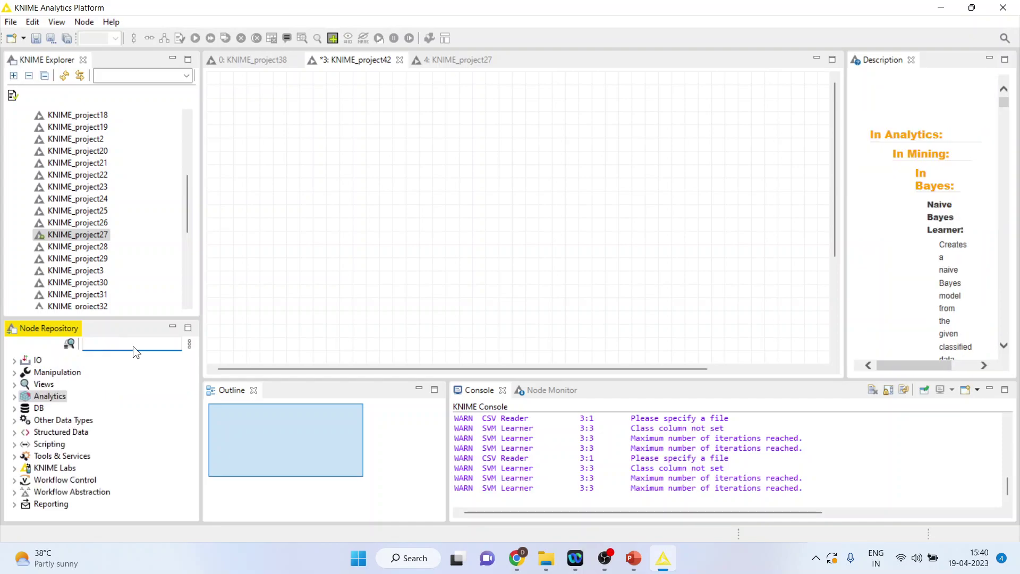
click(14, 360)
click(25, 373)
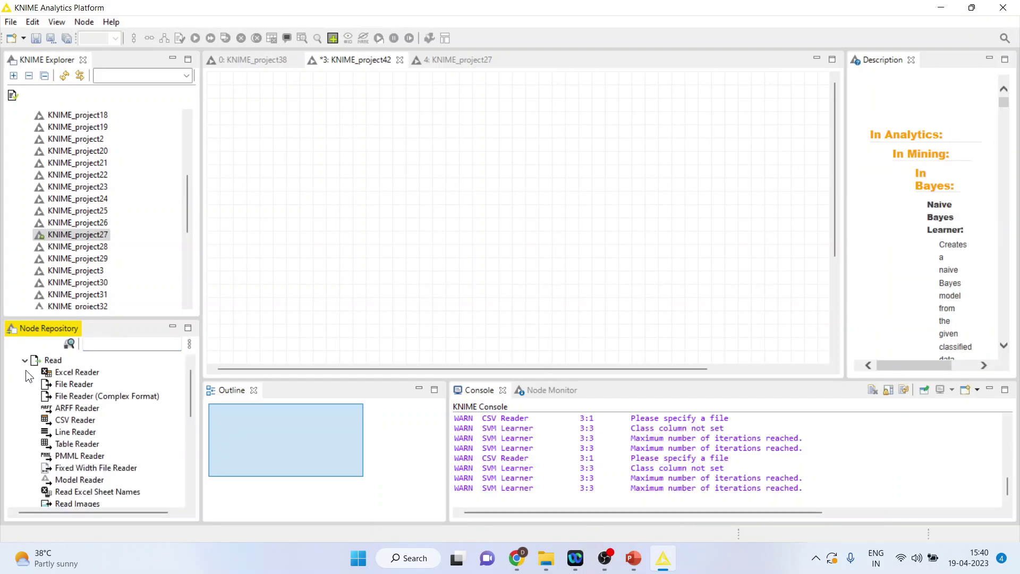
click(80, 421)
drag(80, 421, 405, 201)
drag(309, 179, 306, 178)
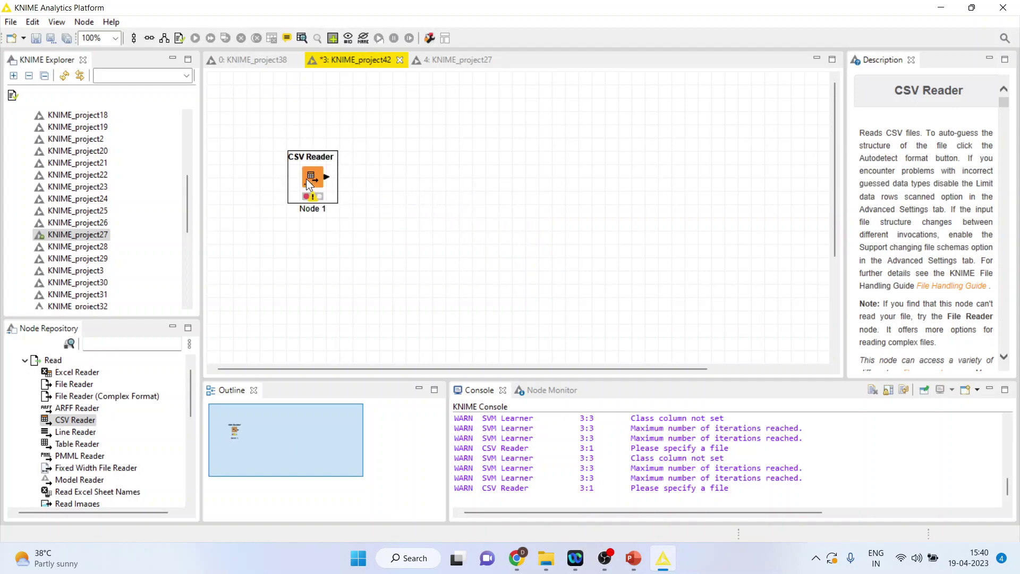
Point the CSV Reader at heart1.csv in D:\Research Methodology\Predictive Analytics\Knime\Data.
double_click(310, 179)
click(705, 130)
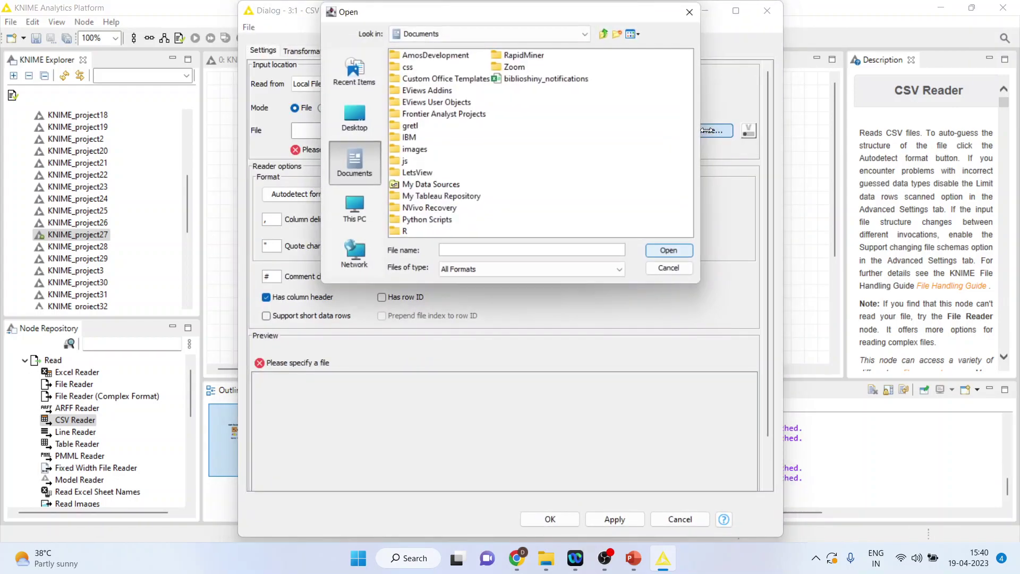
click(589, 33)
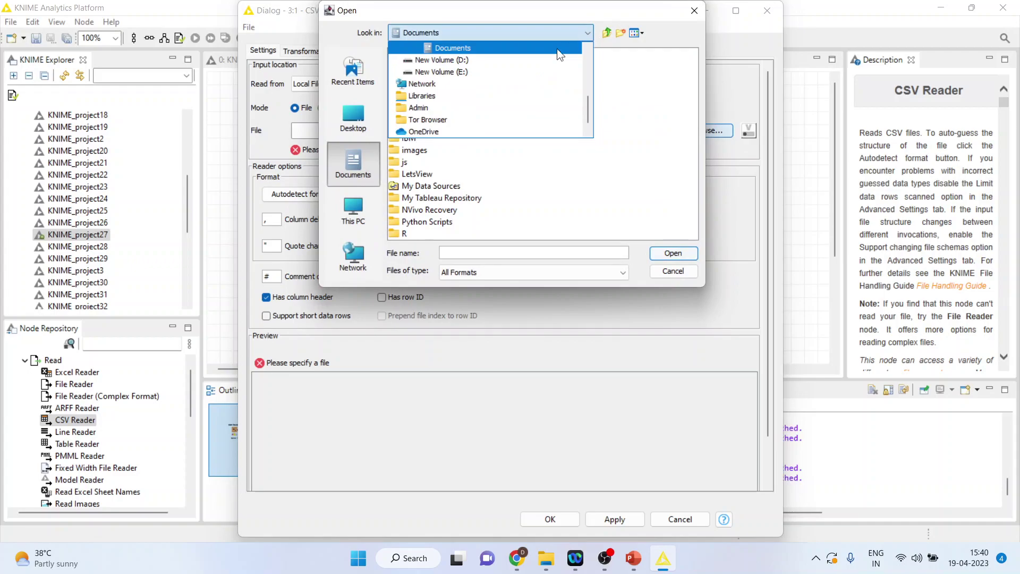
click(513, 71)
double_click(438, 78)
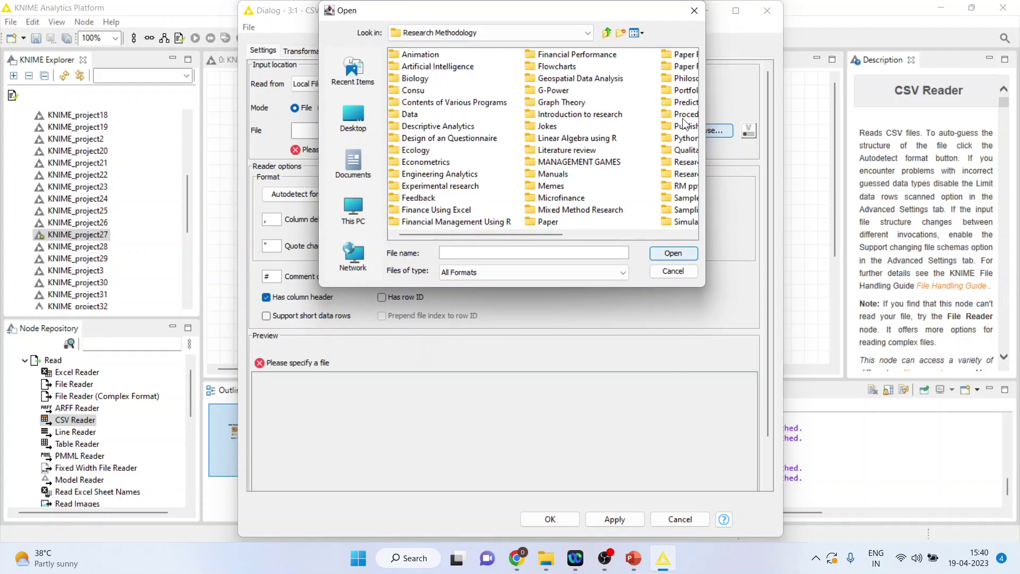
double_click(678, 102)
double_click(429, 207)
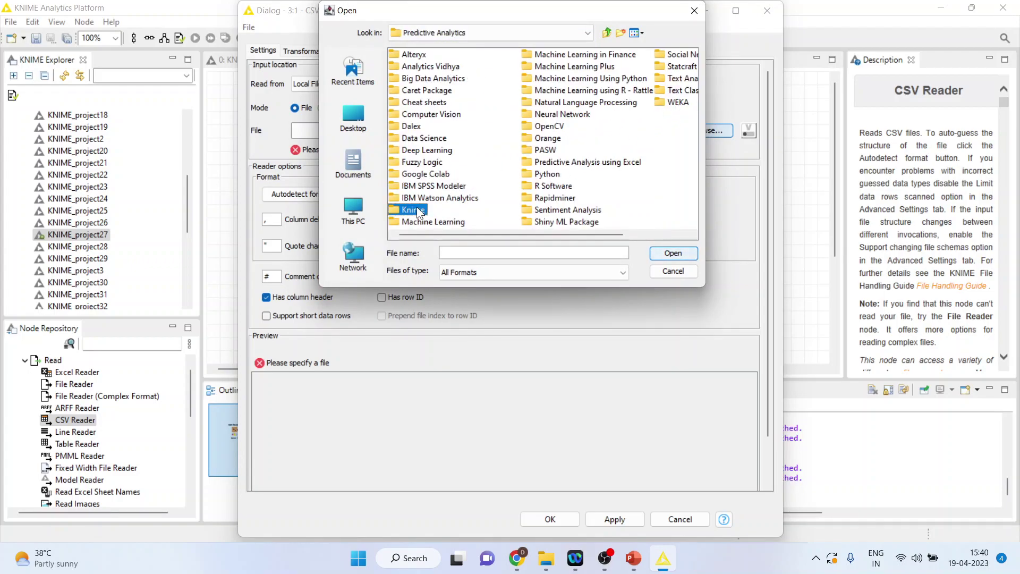
double_click(402, 90)
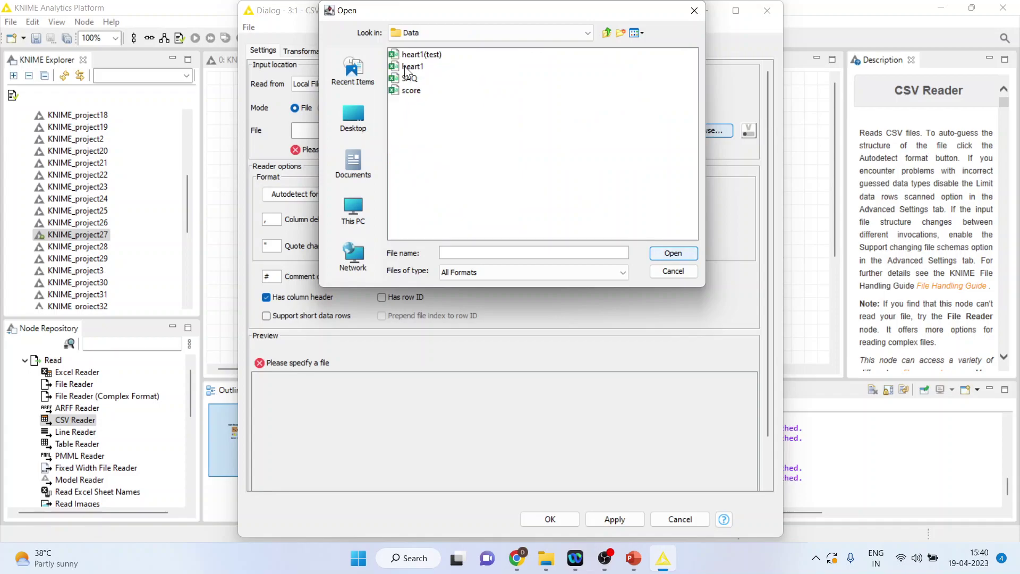
click(406, 66)
click(675, 253)
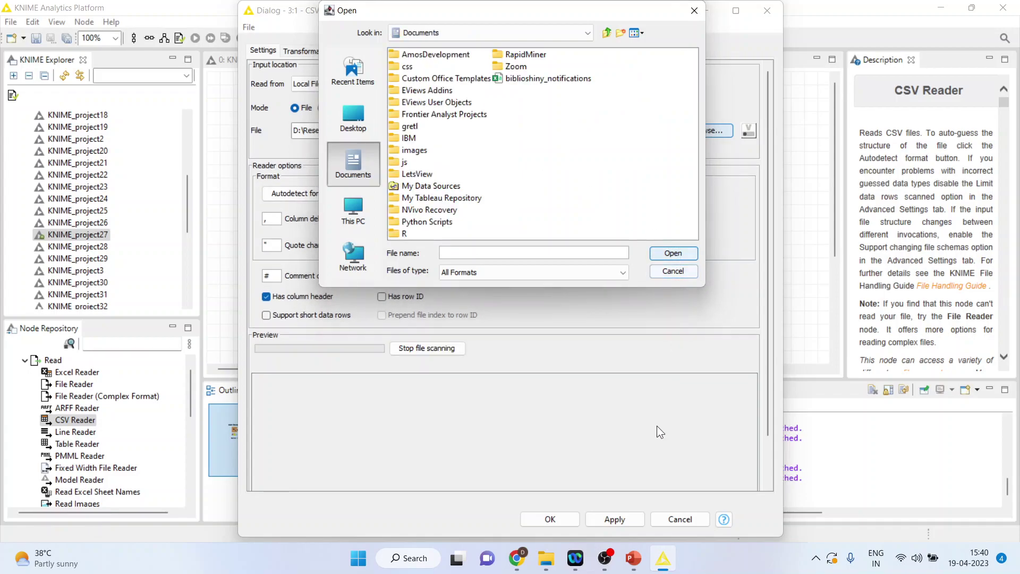
click(674, 271)
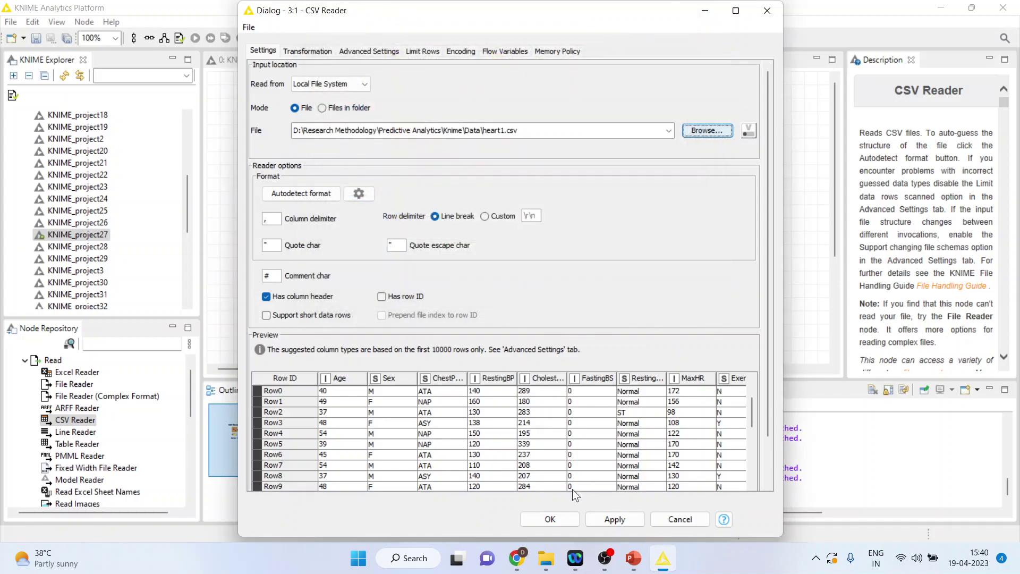
click(551, 519)
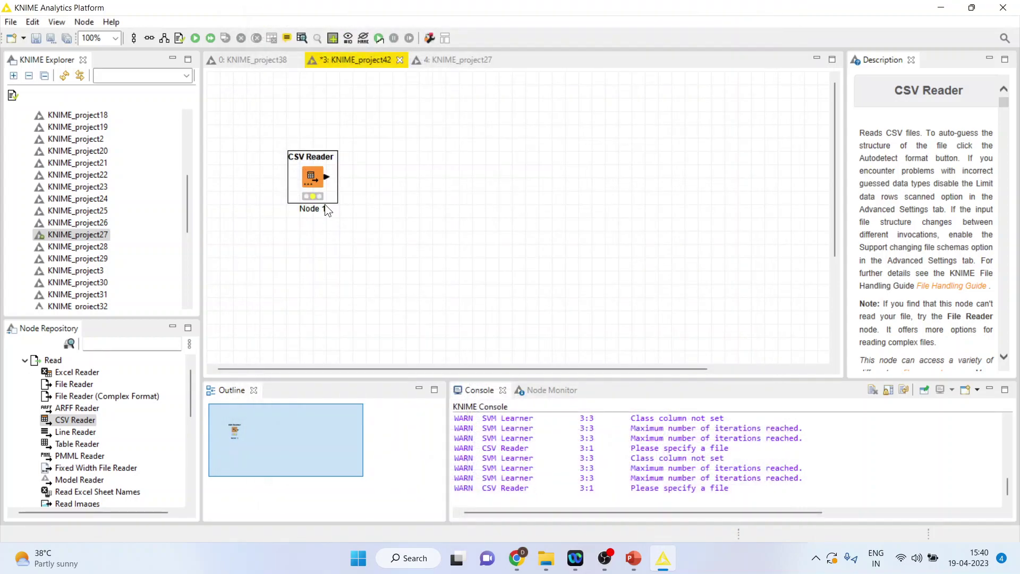
Execute the CSV Reader, check its 918-row table, and shift the node left.
right_click(314, 179)
click(347, 204)
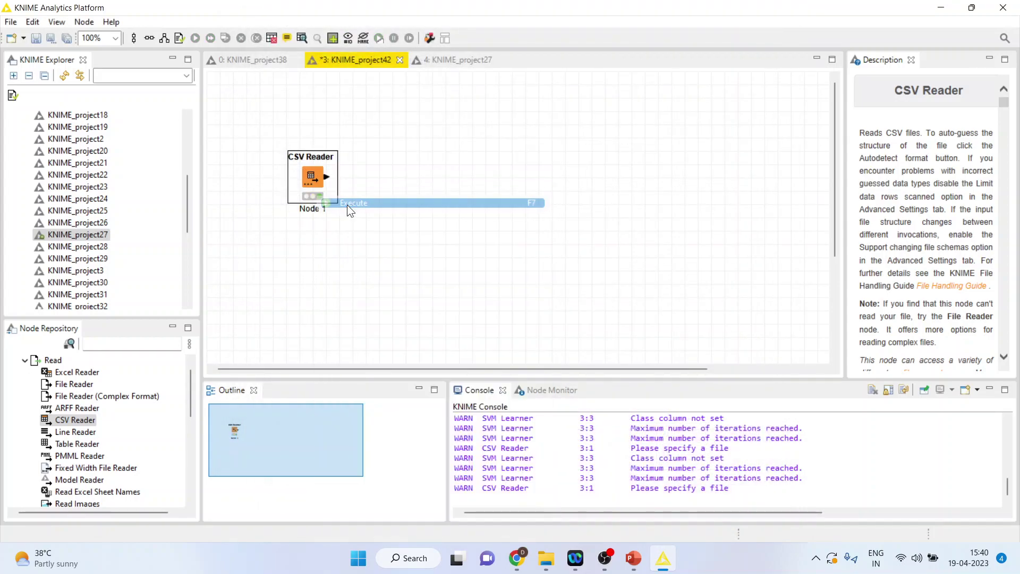
right_click(319, 177)
click(386, 513)
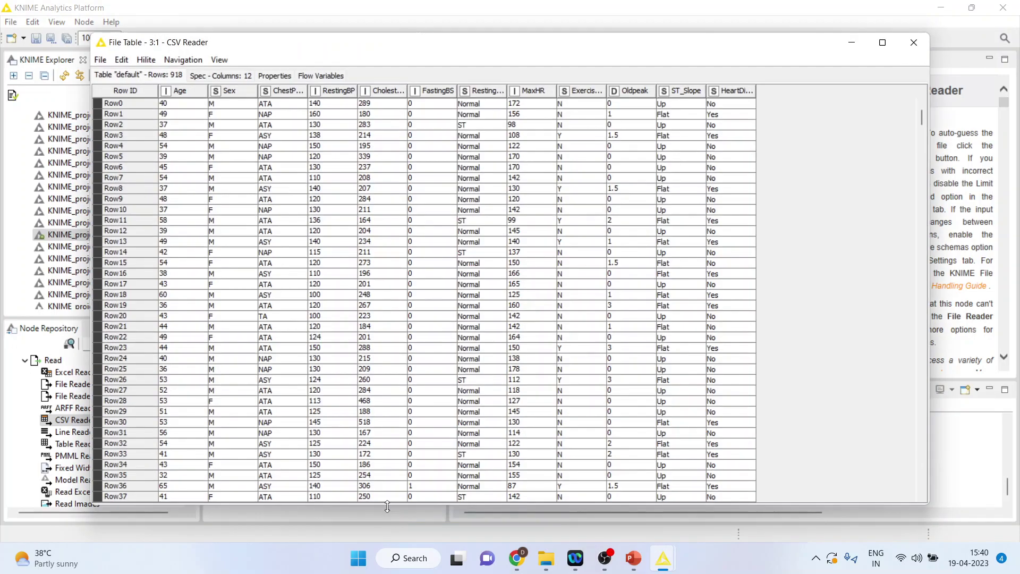
click(913, 44)
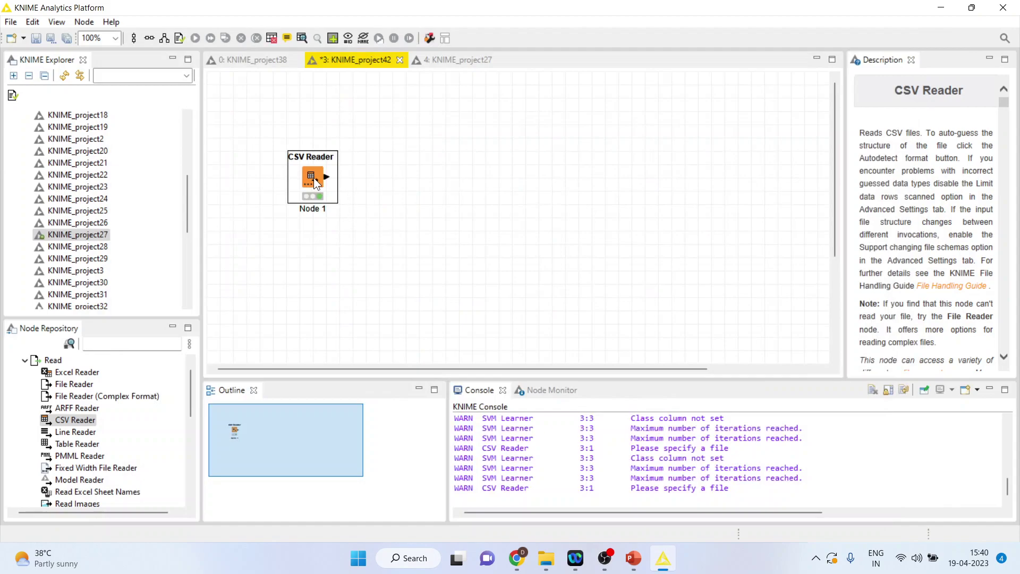
drag(314, 178, 260, 181)
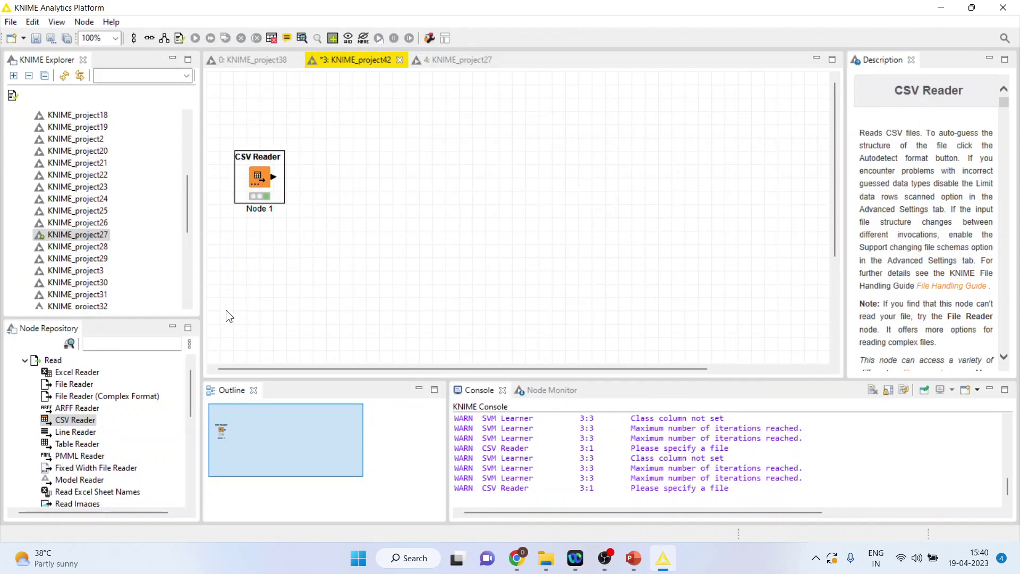
Add a Column Filter node connected after the CSV Reader.
click(138, 348)
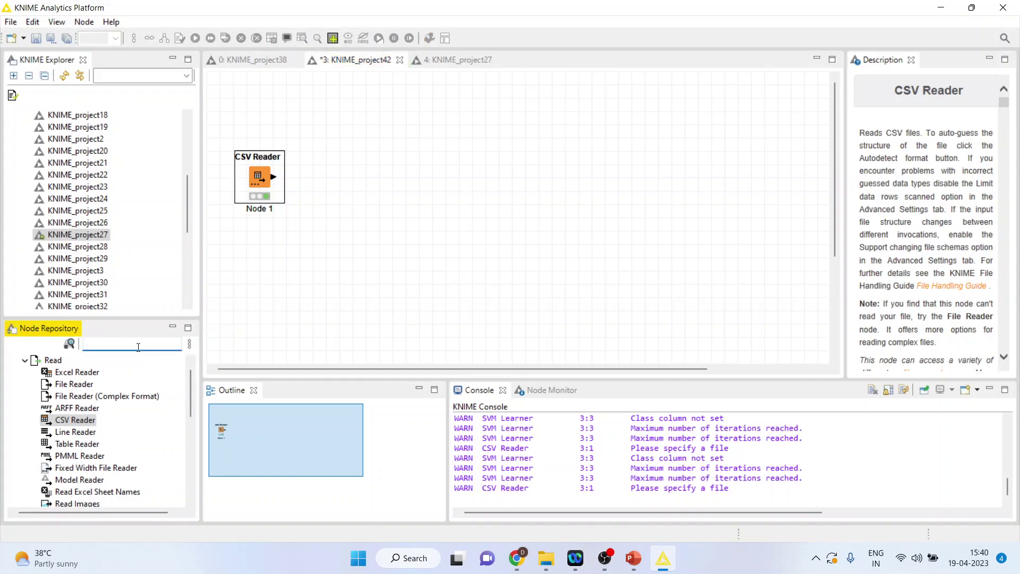
text(c)
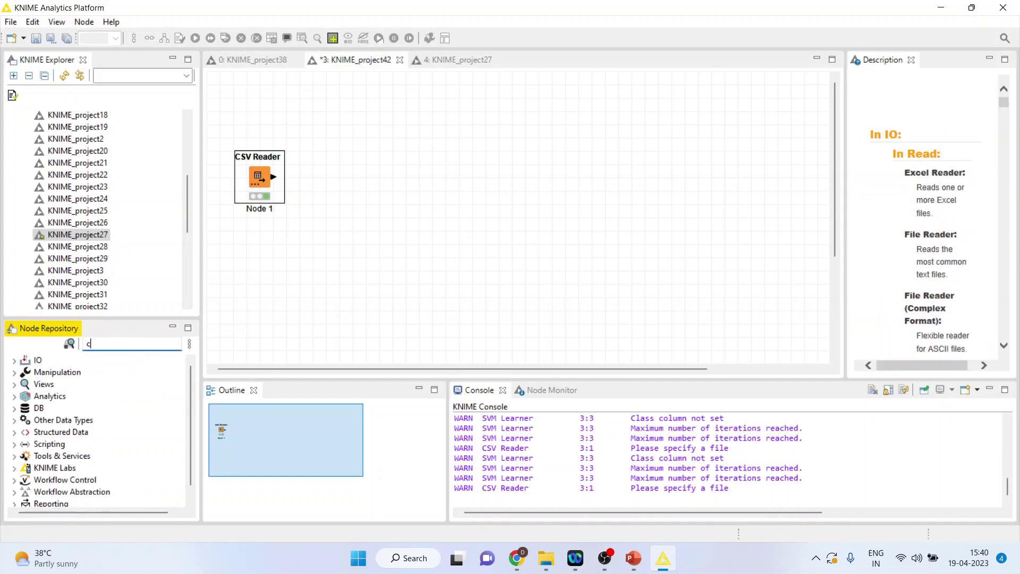
text(olumn filter)
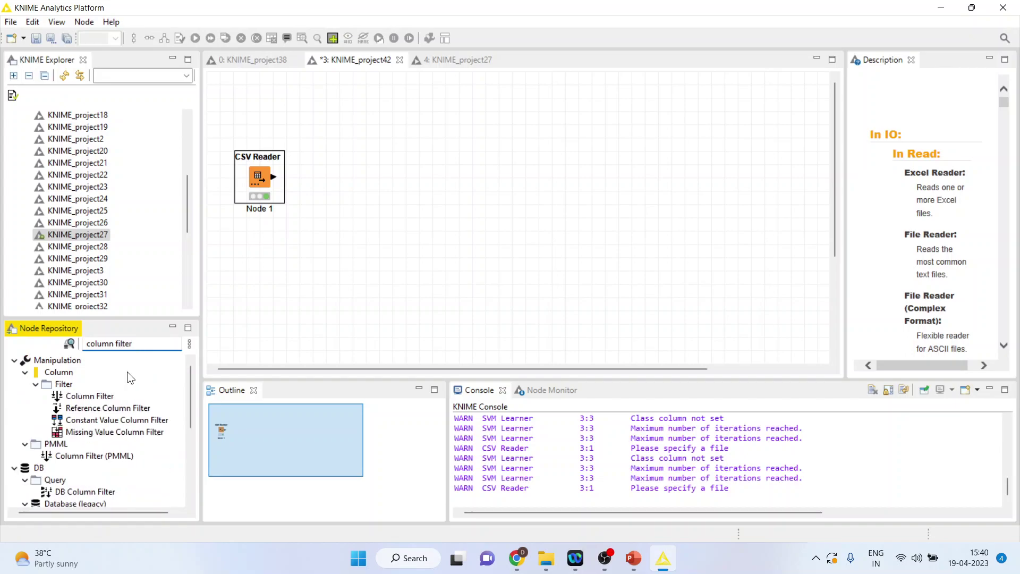
double_click(89, 396)
right_click(321, 184)
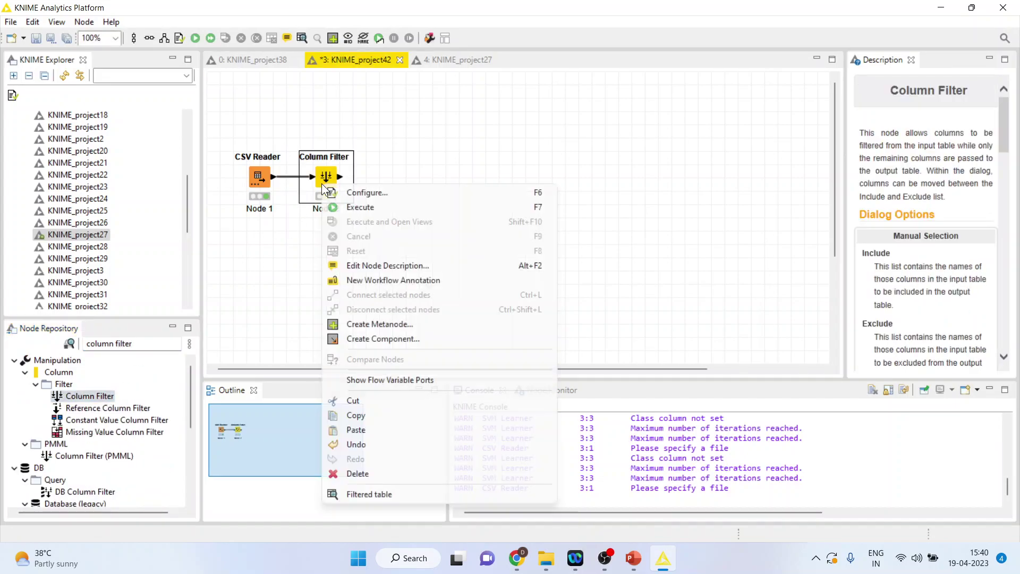
click(375, 194)
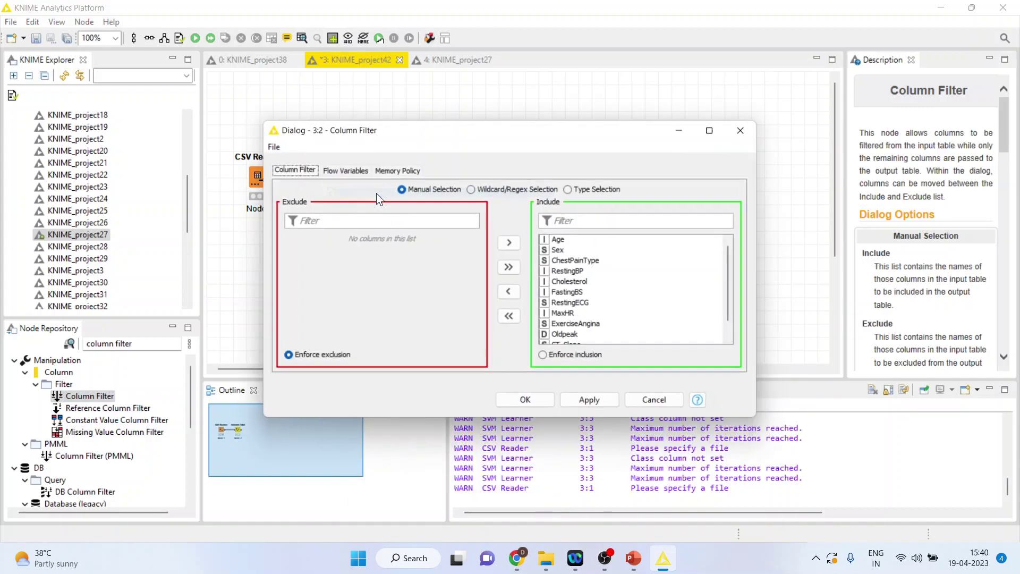
Exclude all columns, then include Age, Cholesterol, FastingBS, MaxHR and HeartDisease.
click(511, 319)
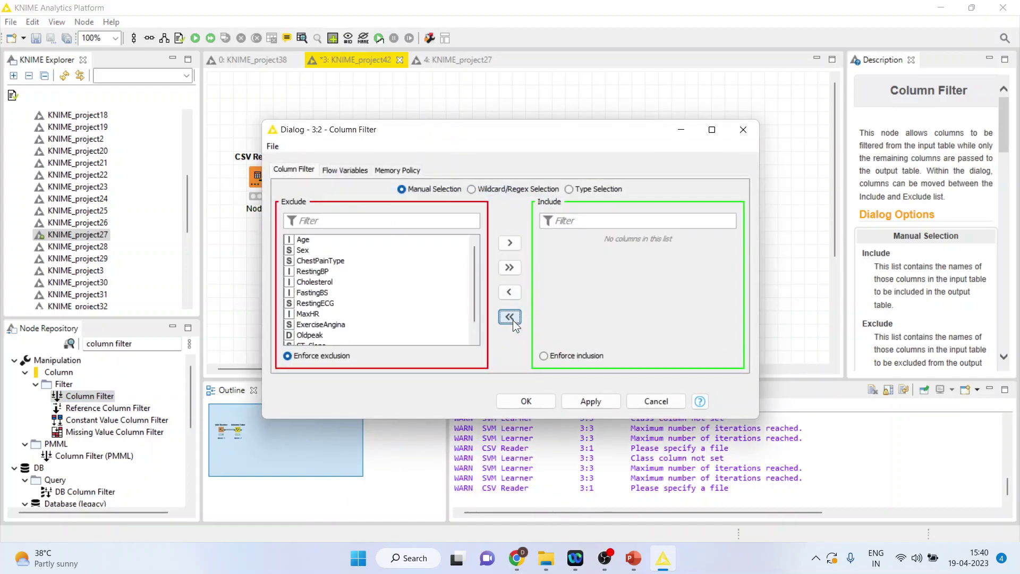
click(306, 240)
click(511, 244)
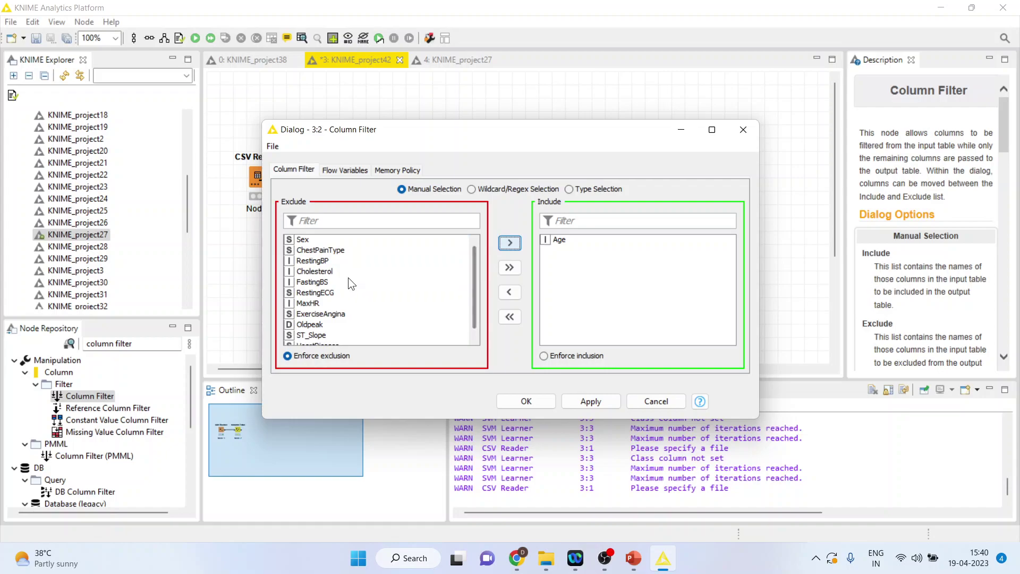
click(346, 272)
click(509, 245)
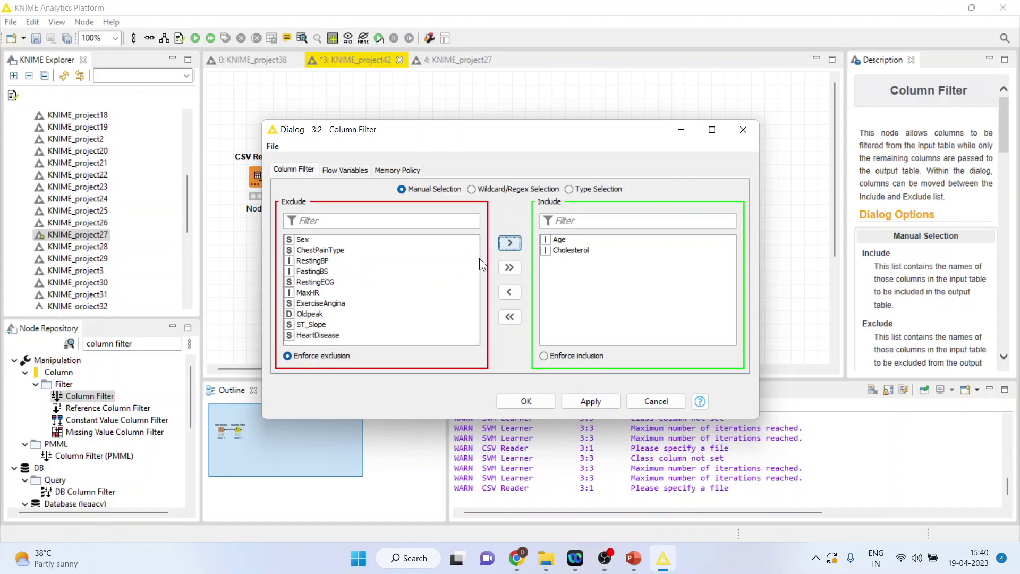
click(420, 272)
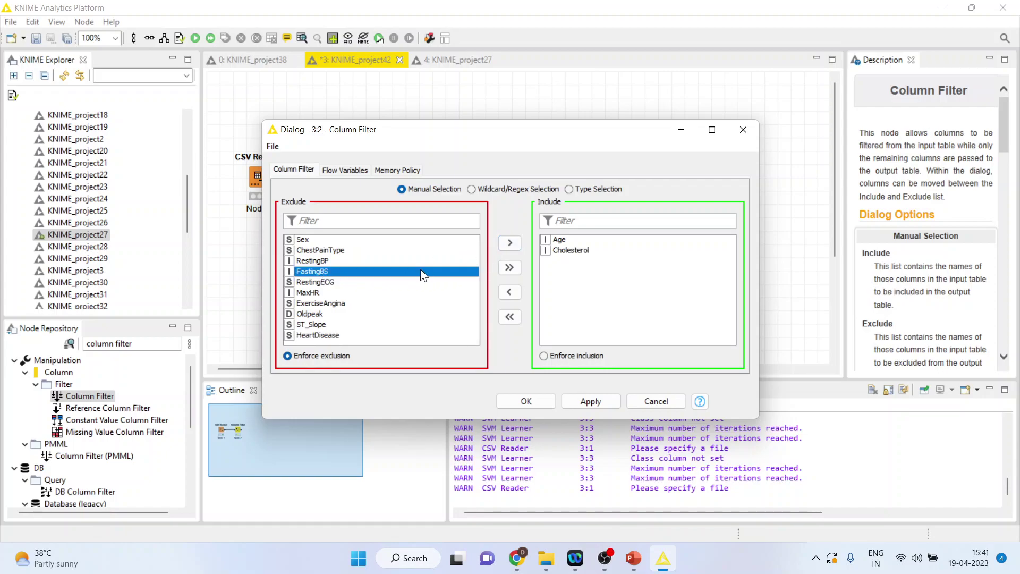
click(509, 244)
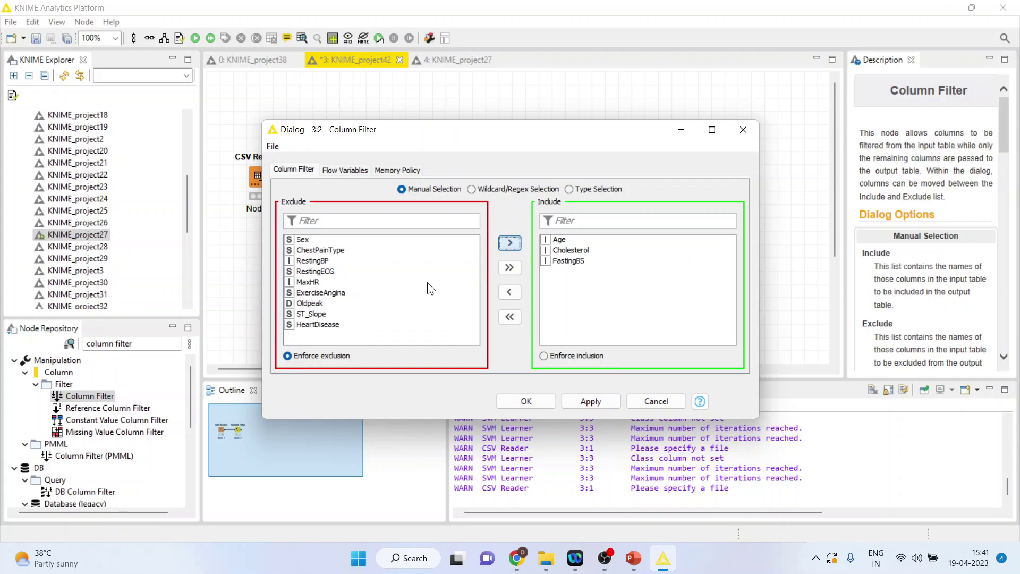
click(318, 281)
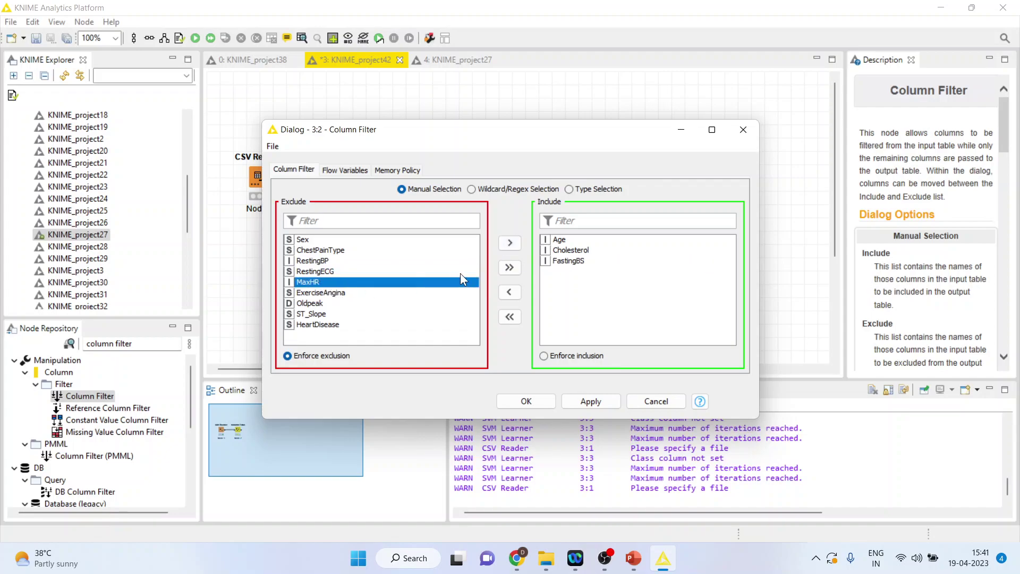
click(509, 244)
click(328, 315)
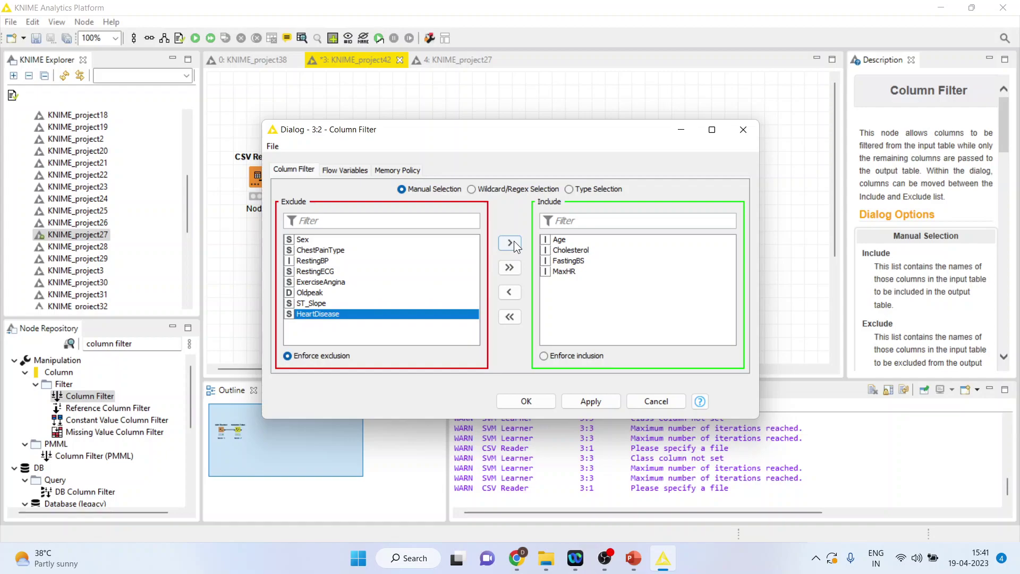
click(513, 242)
click(526, 399)
Execute the Column Filter and inspect its filtered table.
right_click(326, 183)
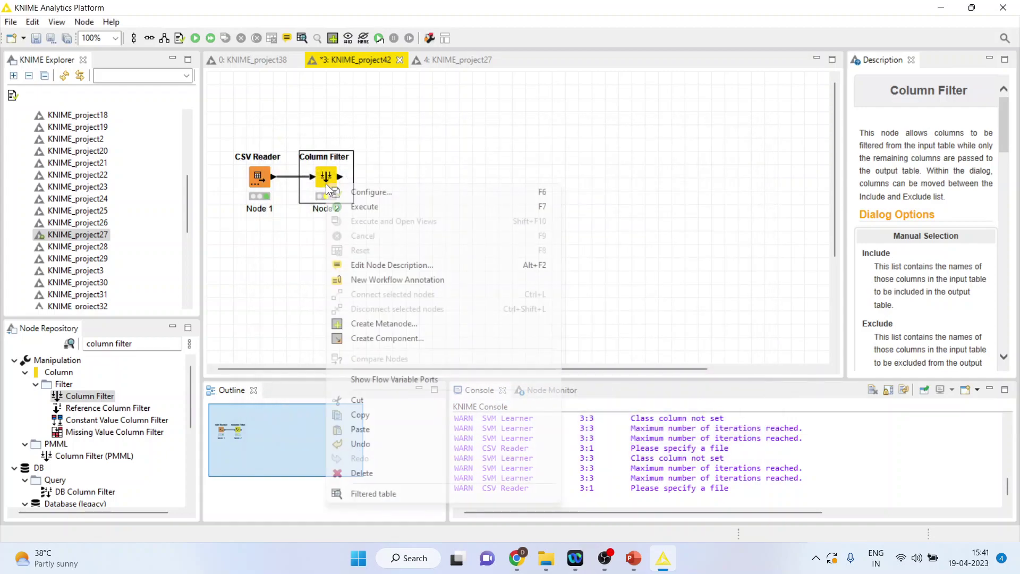
click(365, 207)
right_click(327, 182)
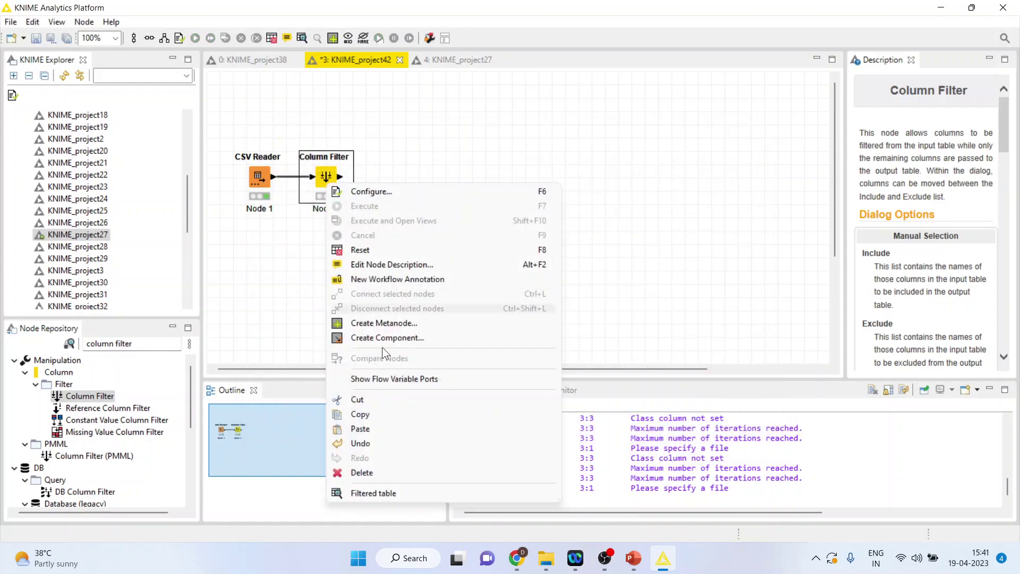
click(415, 493)
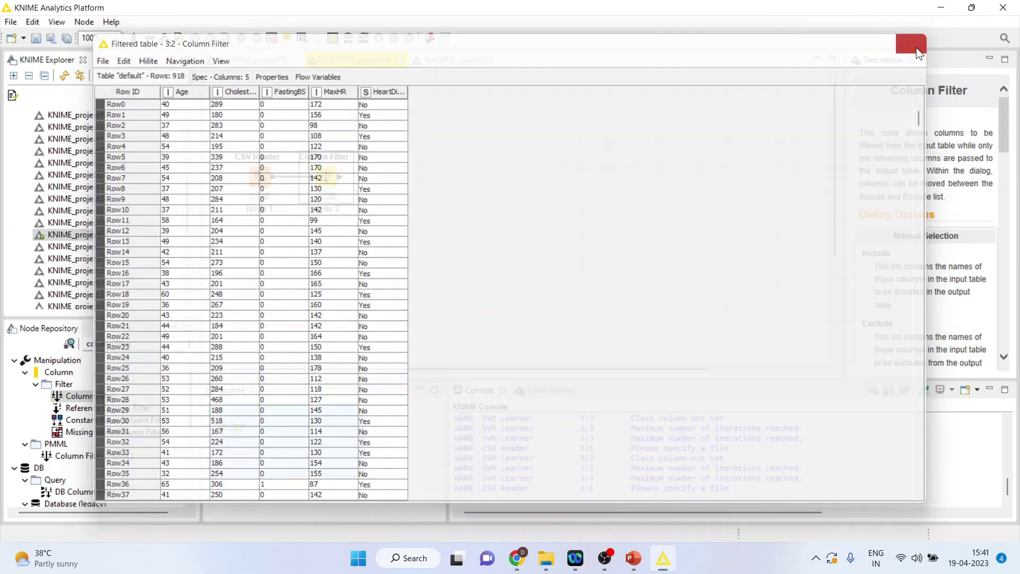
click(915, 46)
Reconfigure the Column Filter to exclude FastingBS and include RestingBP instead.
right_click(325, 181)
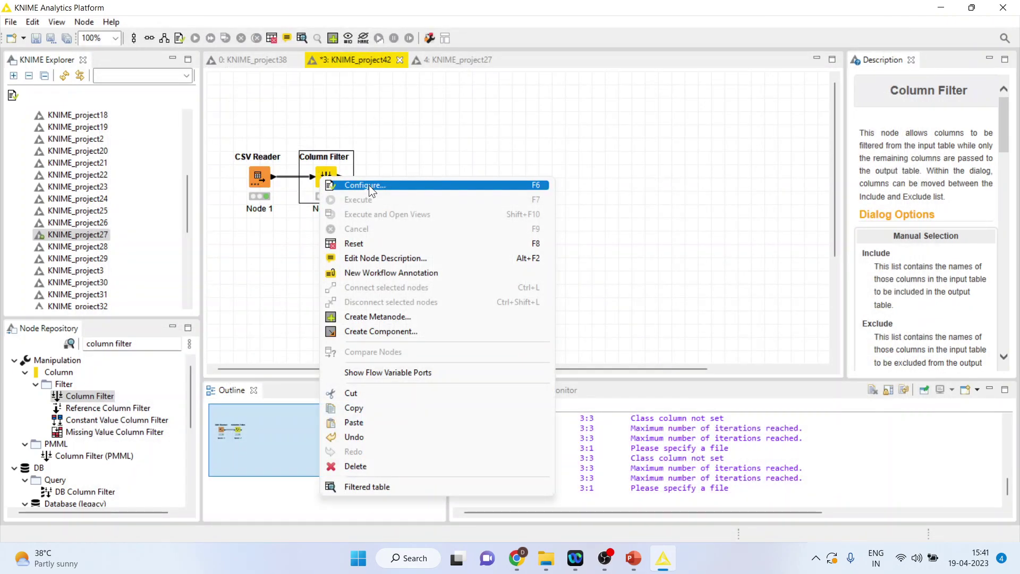
click(369, 185)
click(571, 262)
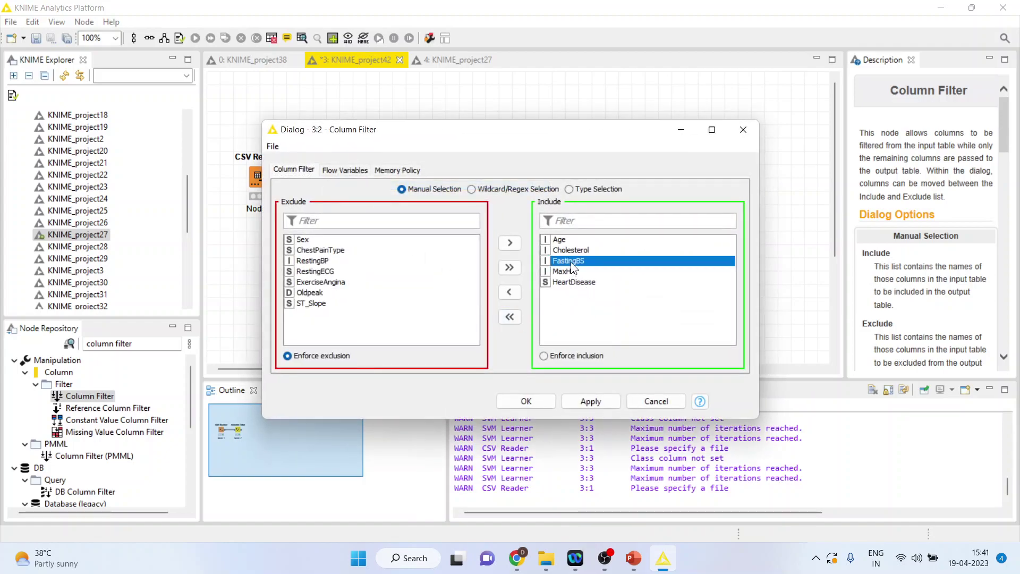
click(508, 293)
click(451, 263)
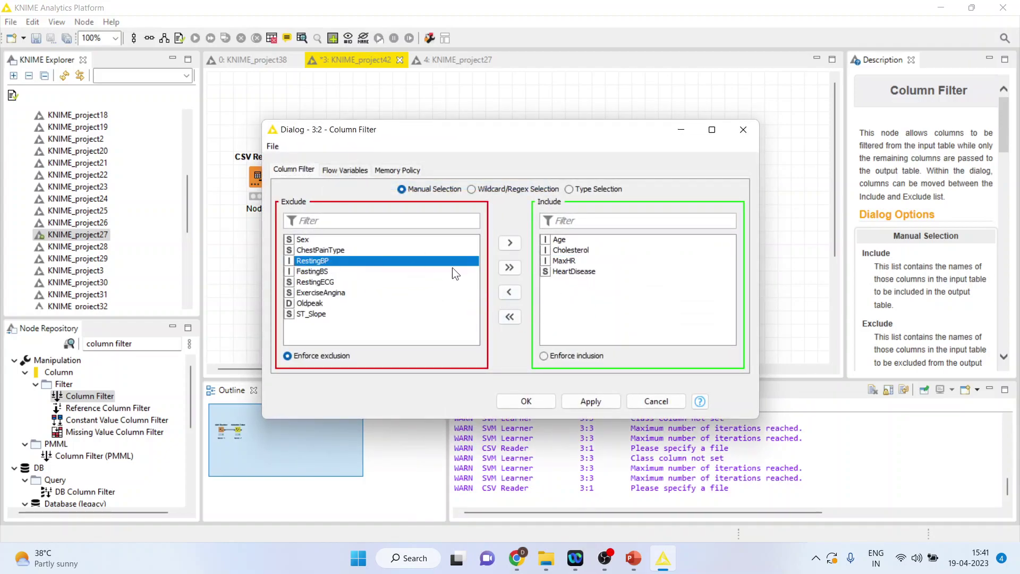
click(510, 241)
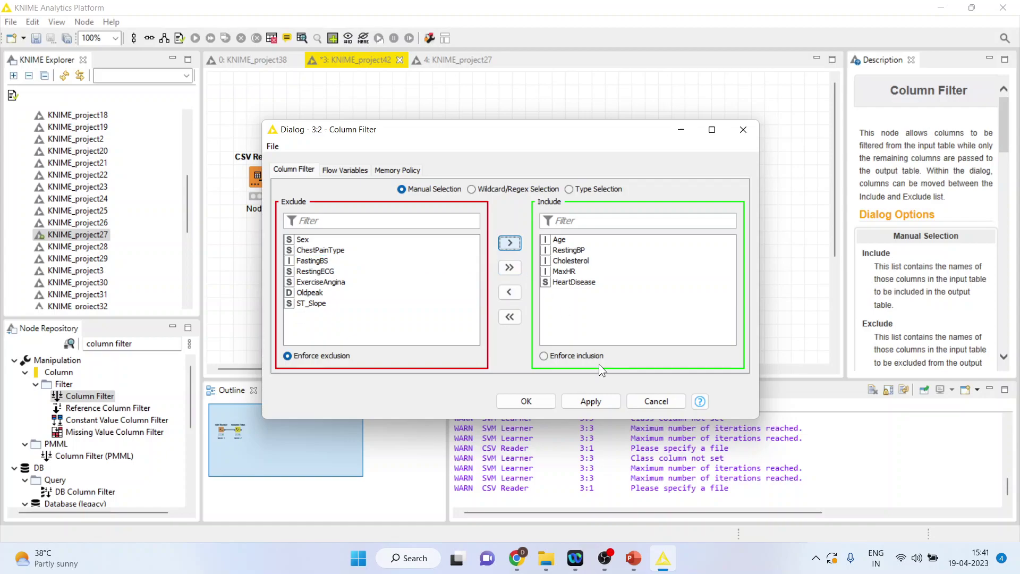
click(536, 400)
click(574, 290)
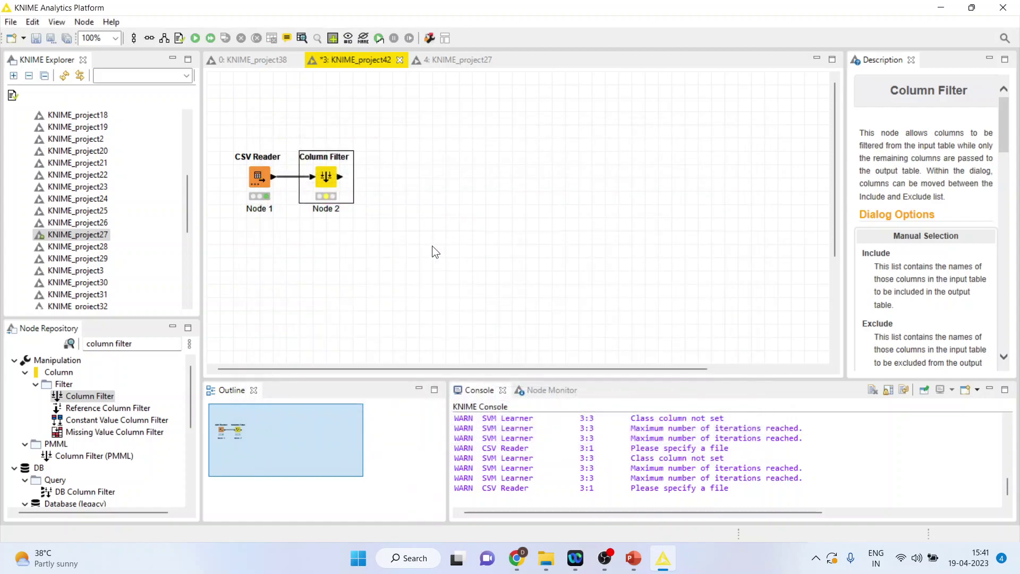
Re-execute the Column Filter and check the 918-row, 5-column output.
right_click(321, 175)
click(359, 192)
right_click(330, 180)
click(422, 491)
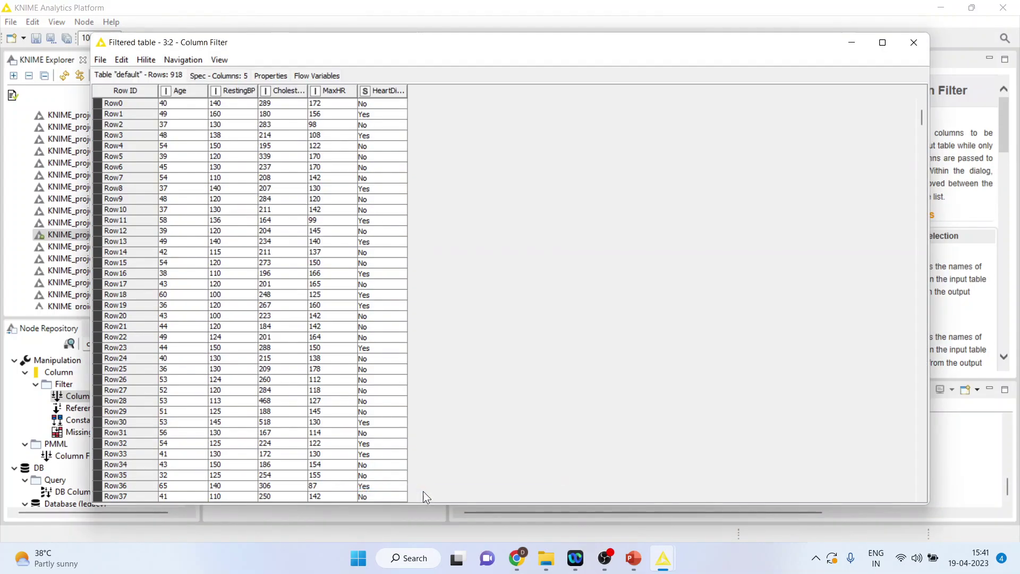
click(914, 43)
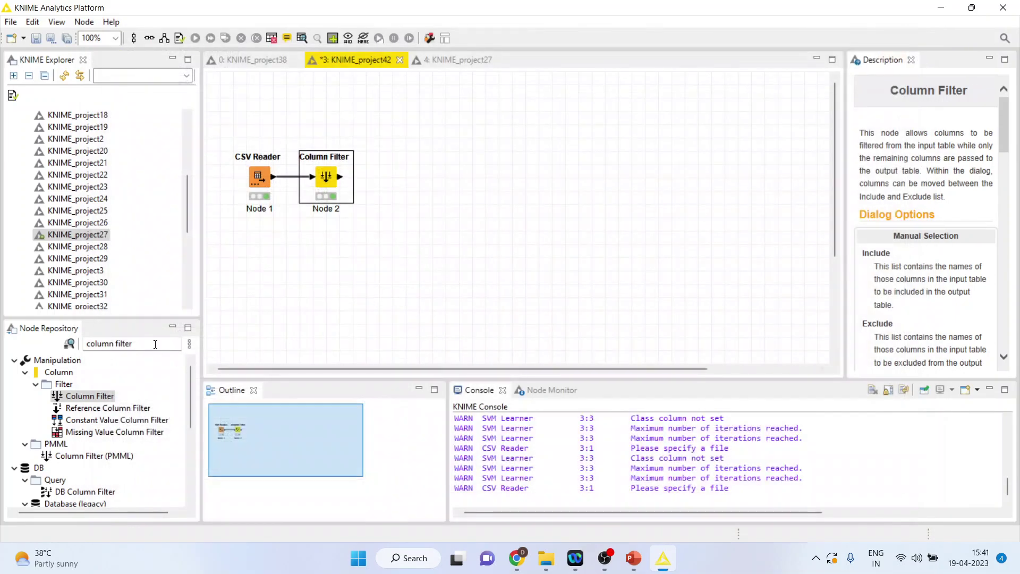
Add an SVM Learner above the Column Filter with HeartDisease as class column and a polynomial kernel.
click(153, 342)
key(ctrl+a)
text(sv)
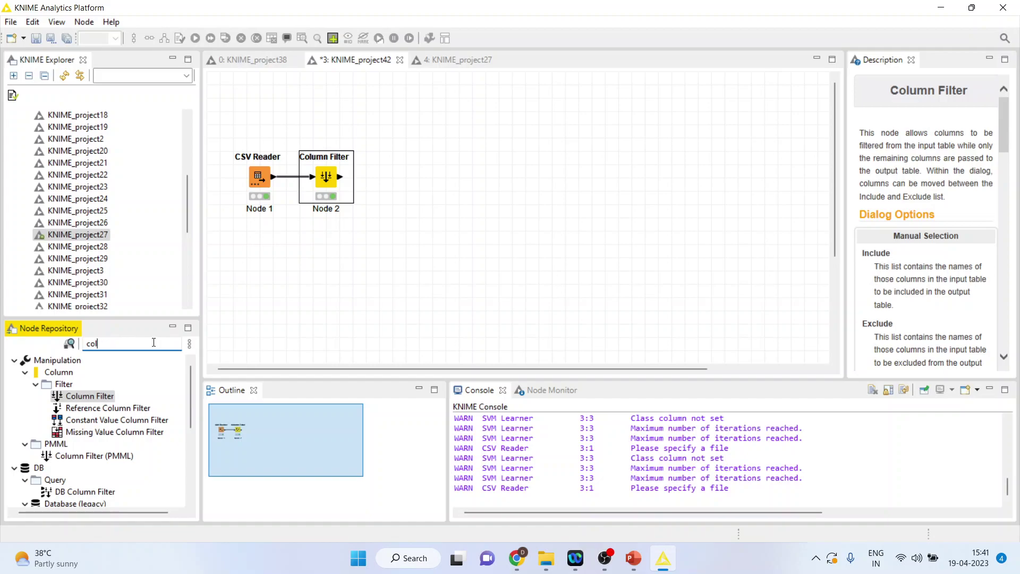
text(m)
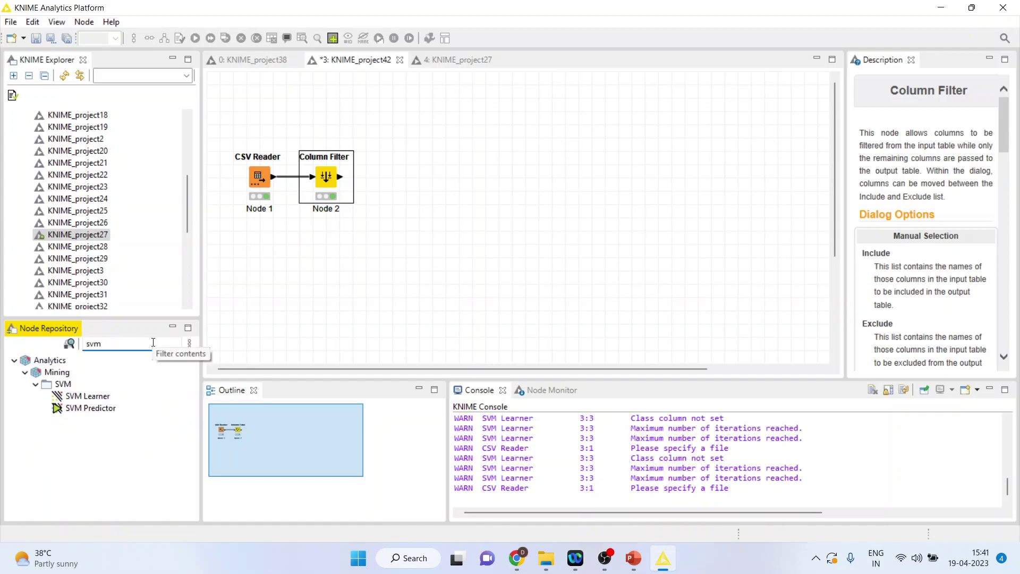
double_click(101, 400)
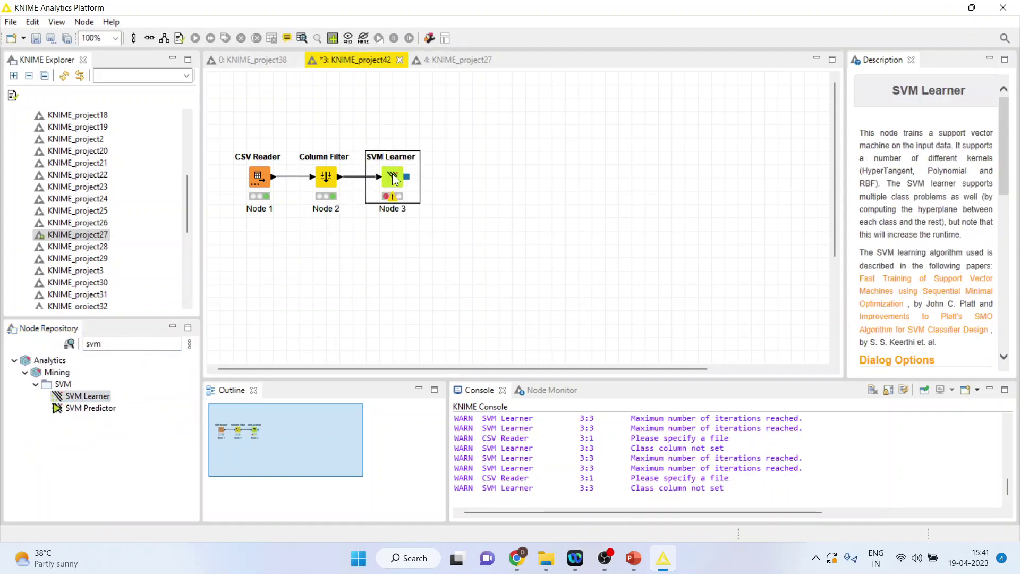
drag(396, 179, 423, 123)
right_click(421, 117)
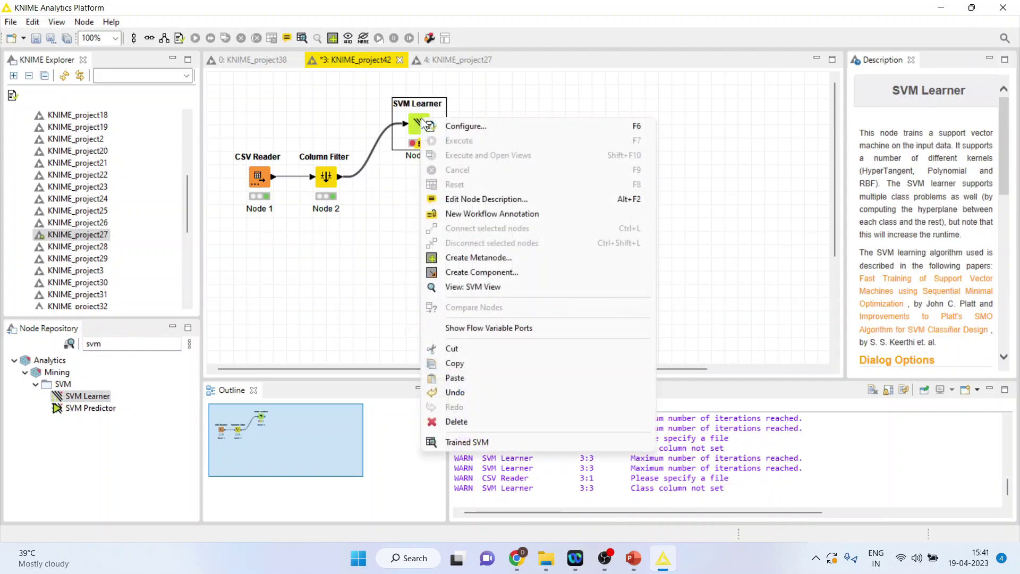
click(481, 132)
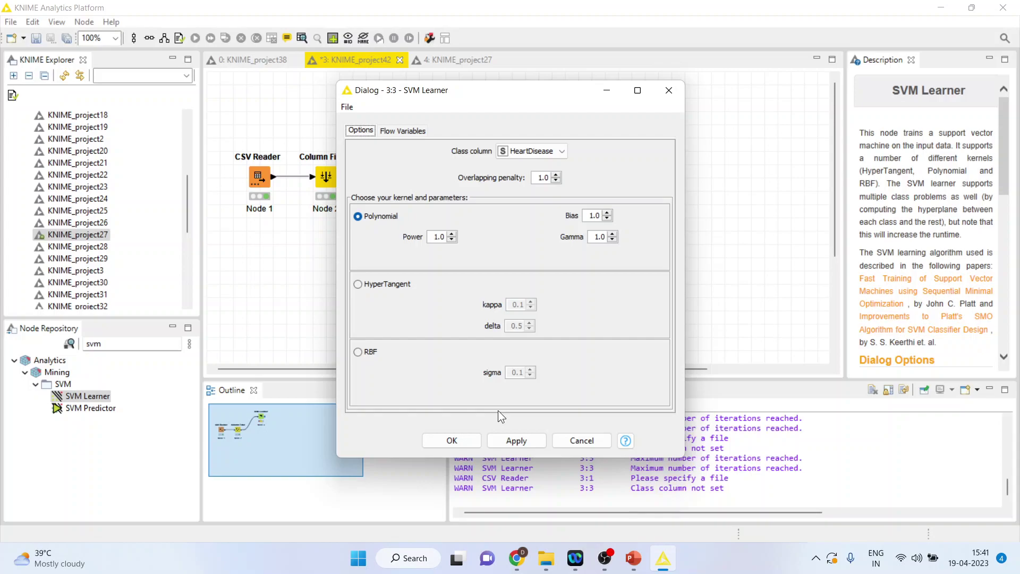
click(466, 444)
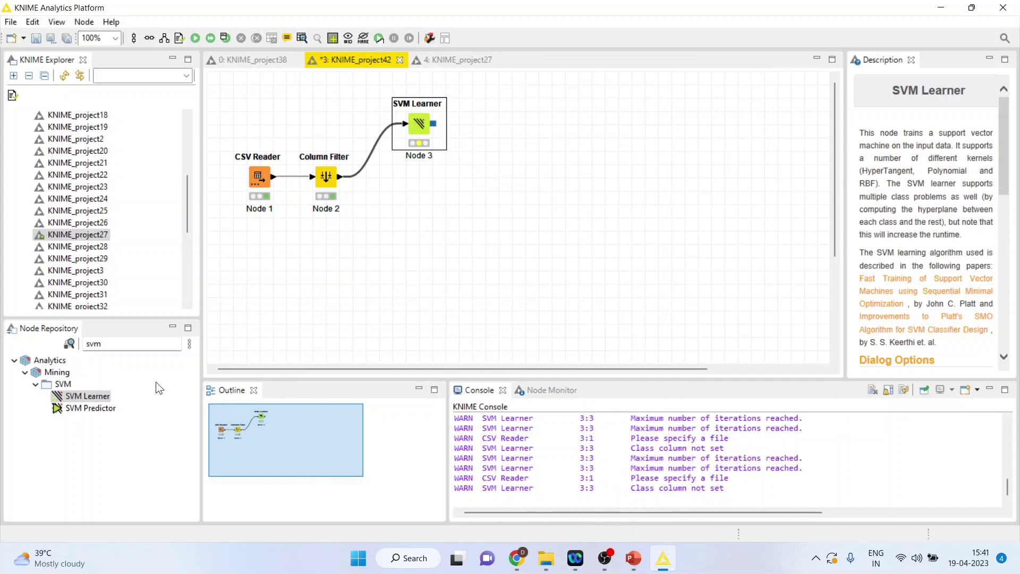
Add an SVM Predictor linked to the SVM Learner and train the learner.
double_click(101, 408)
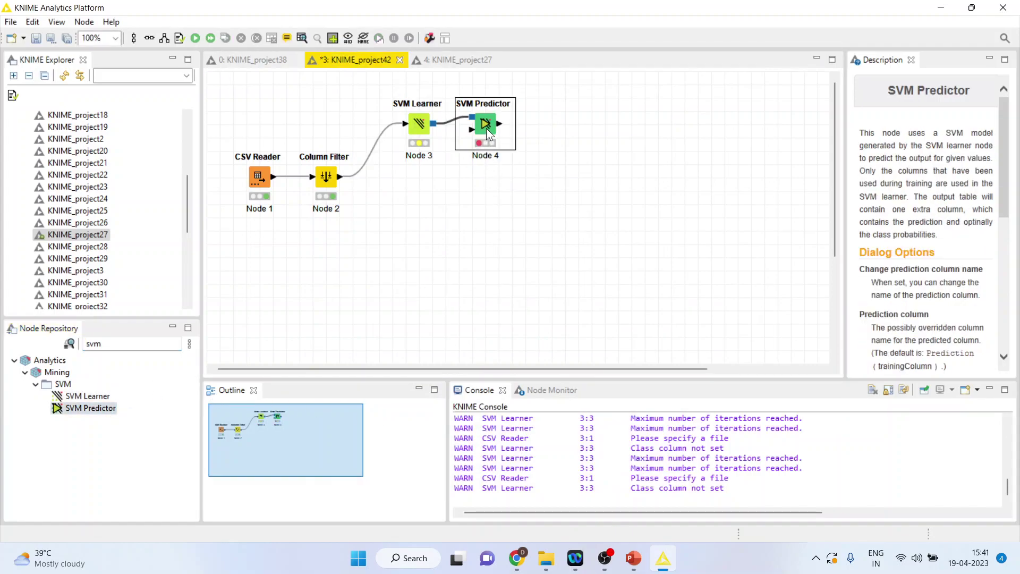
drag(487, 196, 493, 196)
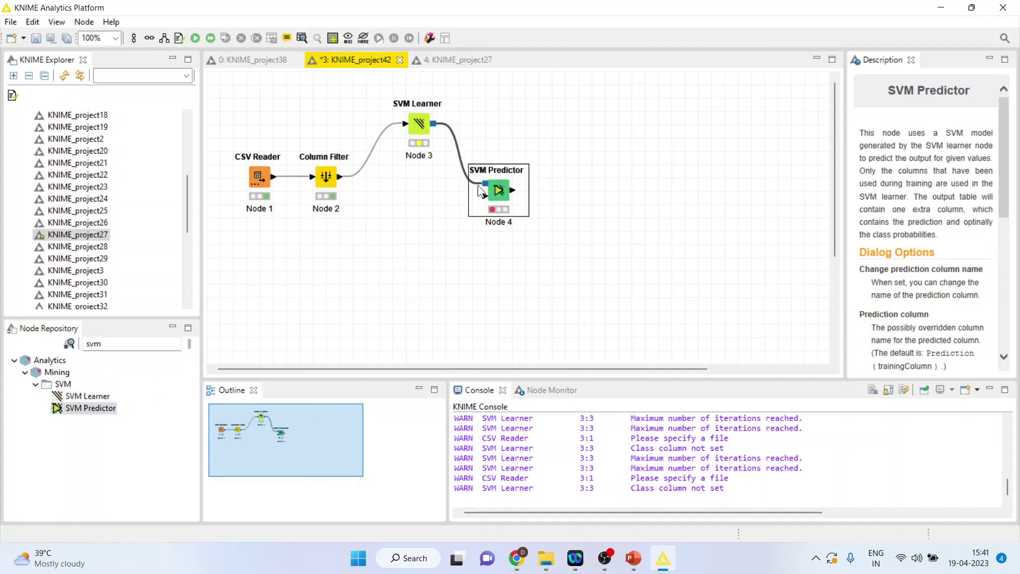
right_click(427, 129)
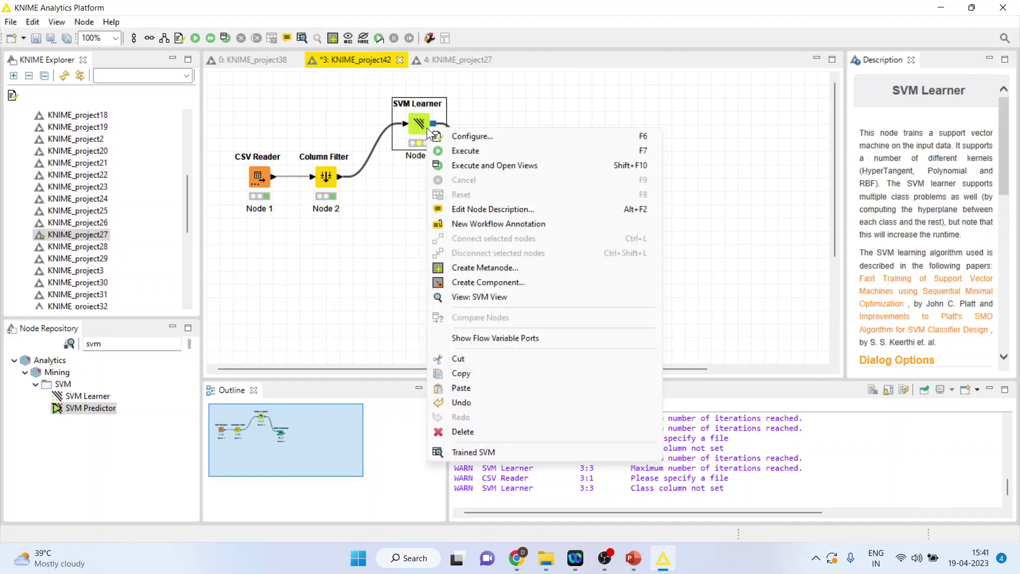
click(466, 149)
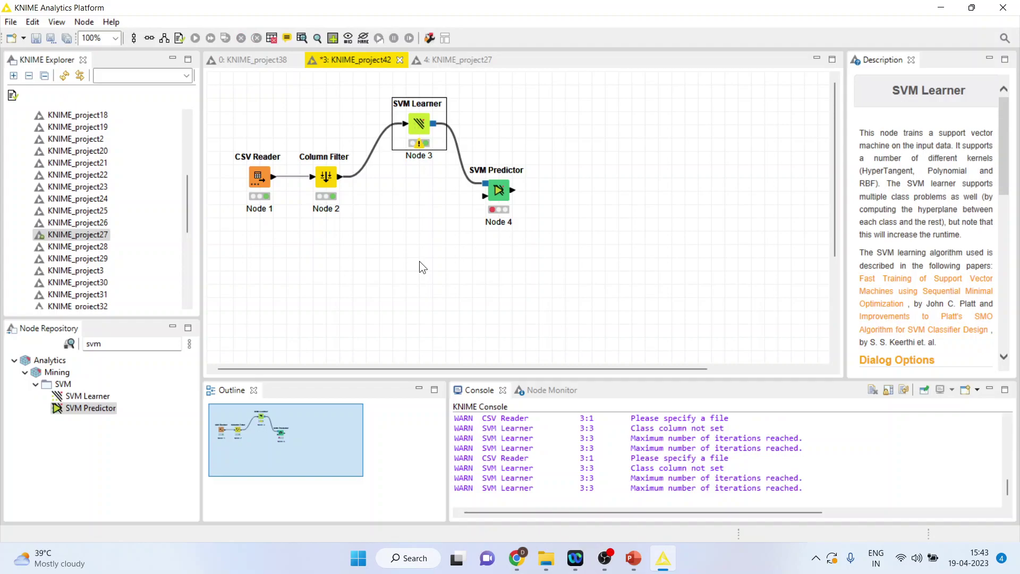
Feed Column Filter data into the SVM Predictor and enable prediction renaming and class probability columns.
drag(343, 177, 489, 203)
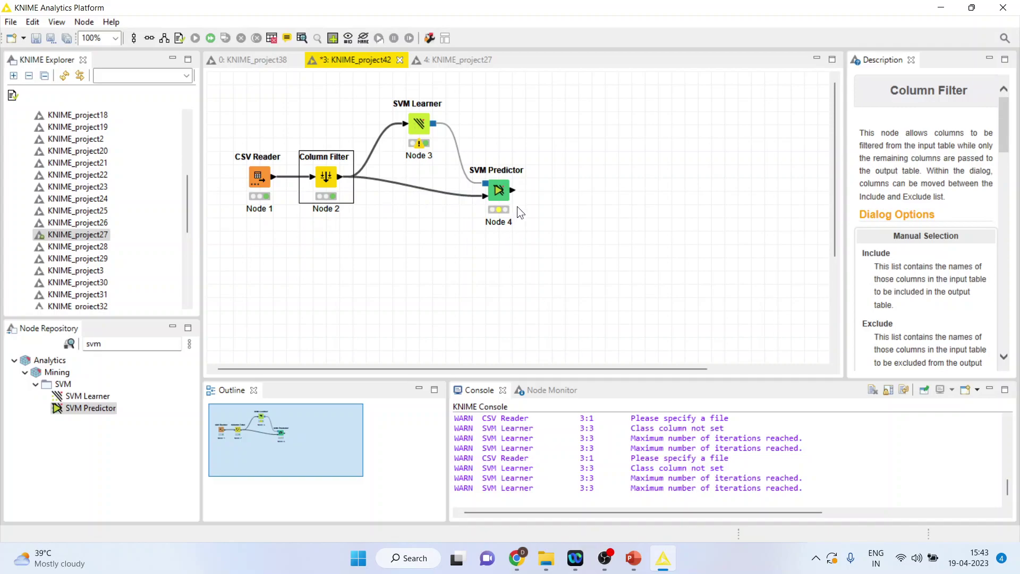
right_click(510, 195)
click(545, 196)
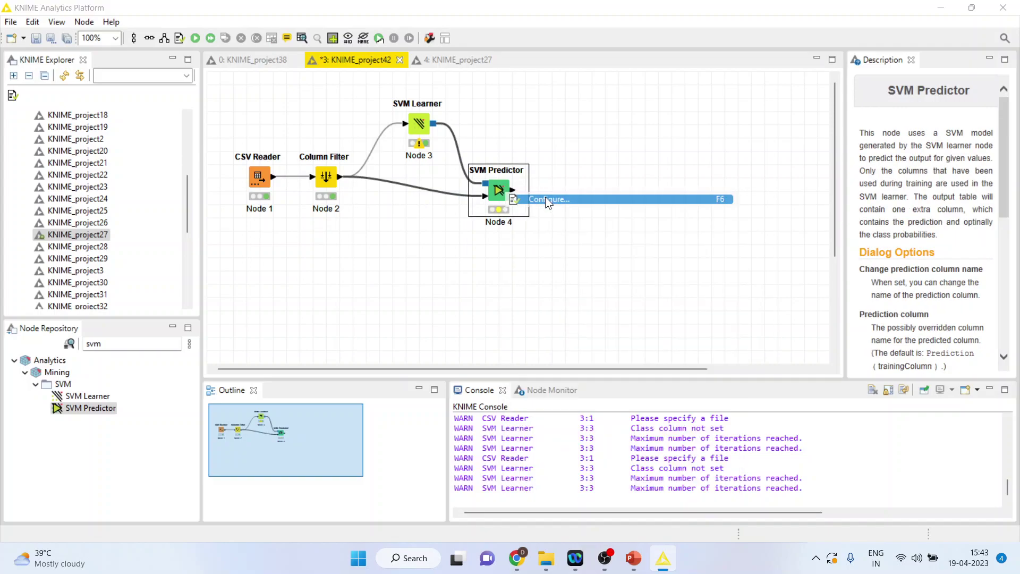
click(354, 215)
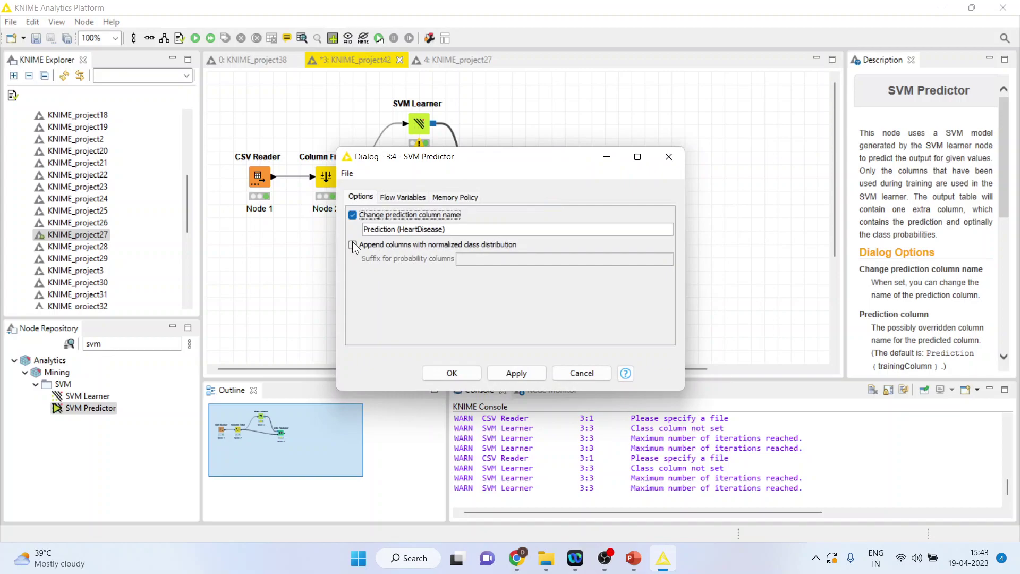
click(352, 244)
click(452, 372)
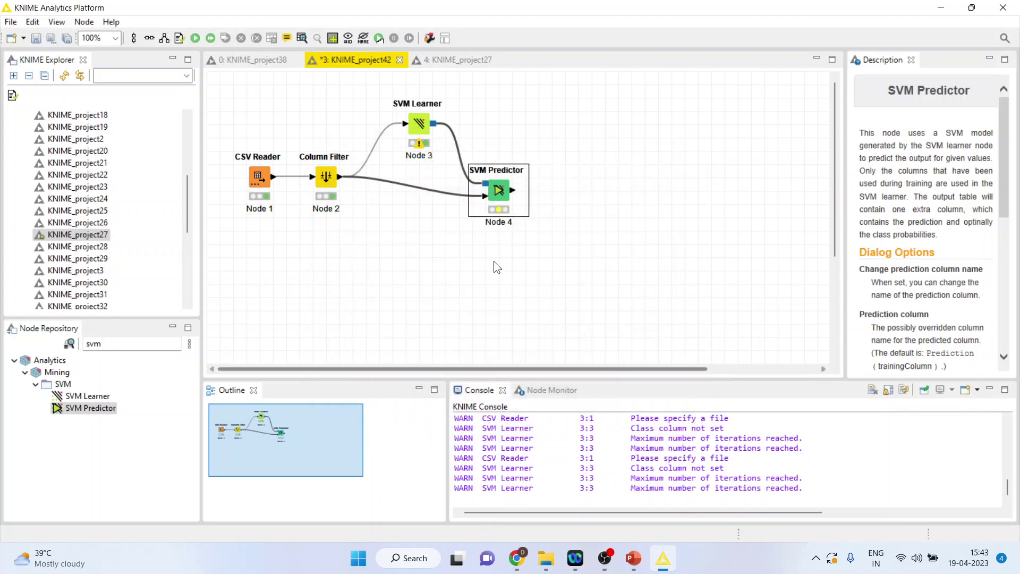
Run the SVM Predictor, review its 918-row table with Prediction (HeartDisease), then close it.
right_click(499, 194)
click(538, 216)
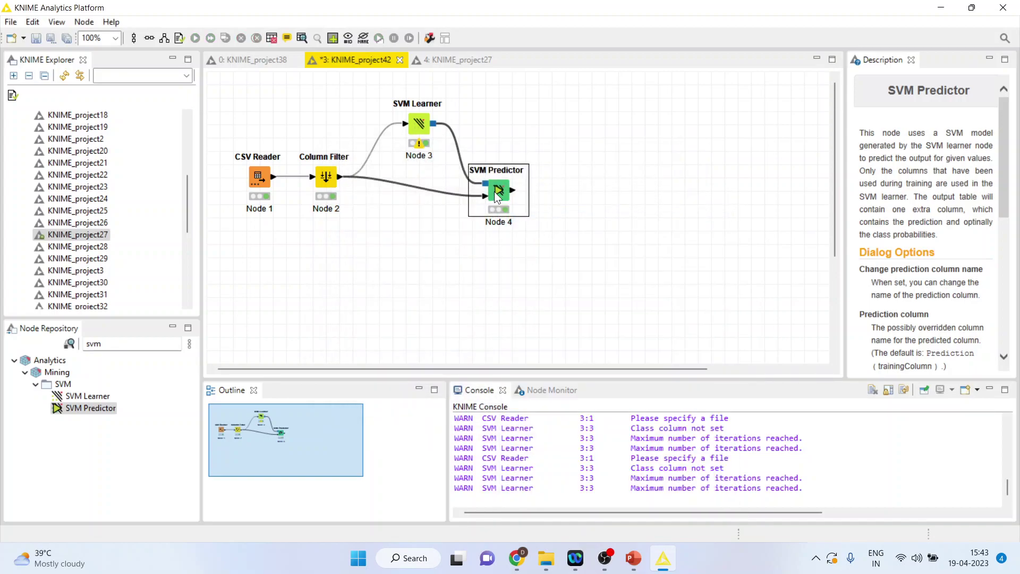
right_click(497, 197)
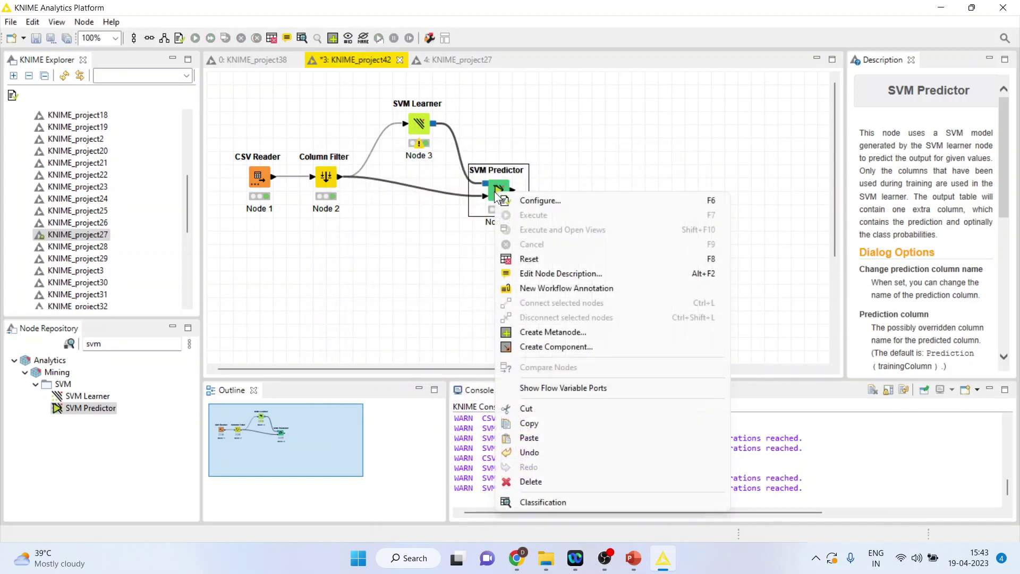
click(574, 501)
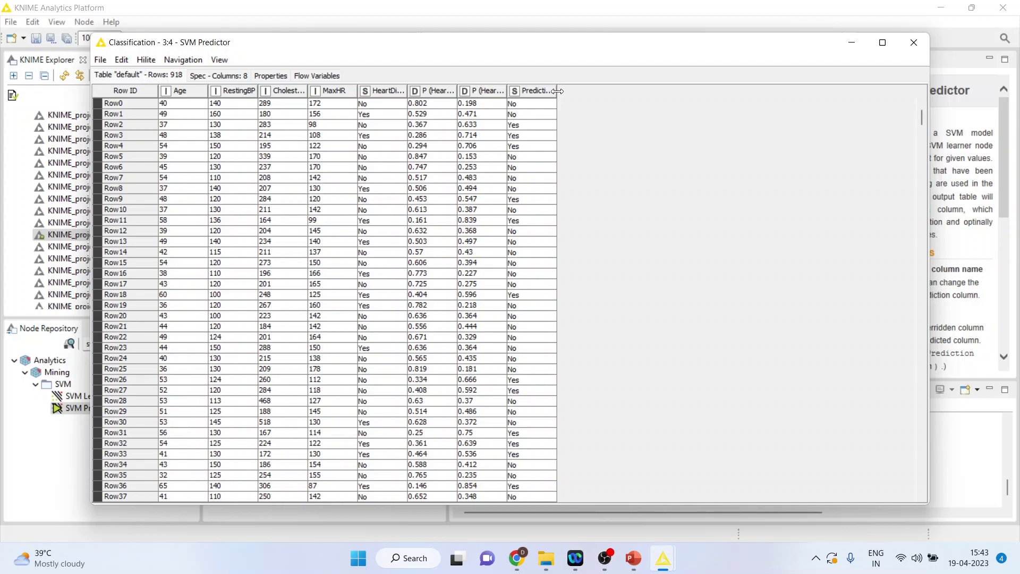
drag(558, 91, 647, 91)
drag(408, 91, 475, 91)
click(612, 90)
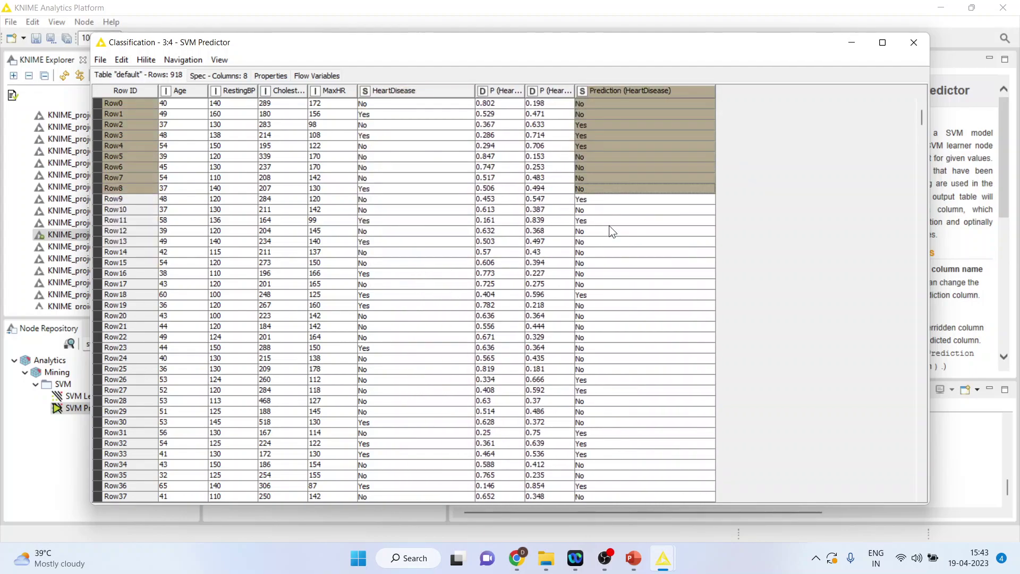
click(914, 44)
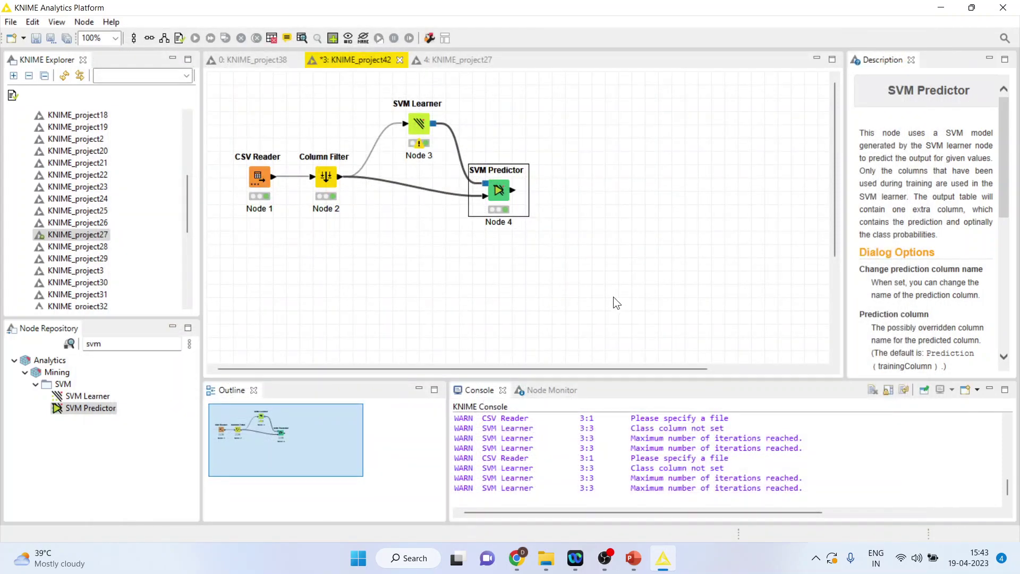
Add a Partitioning node and delete the connection into the SVM Predictor.
click(113, 343)
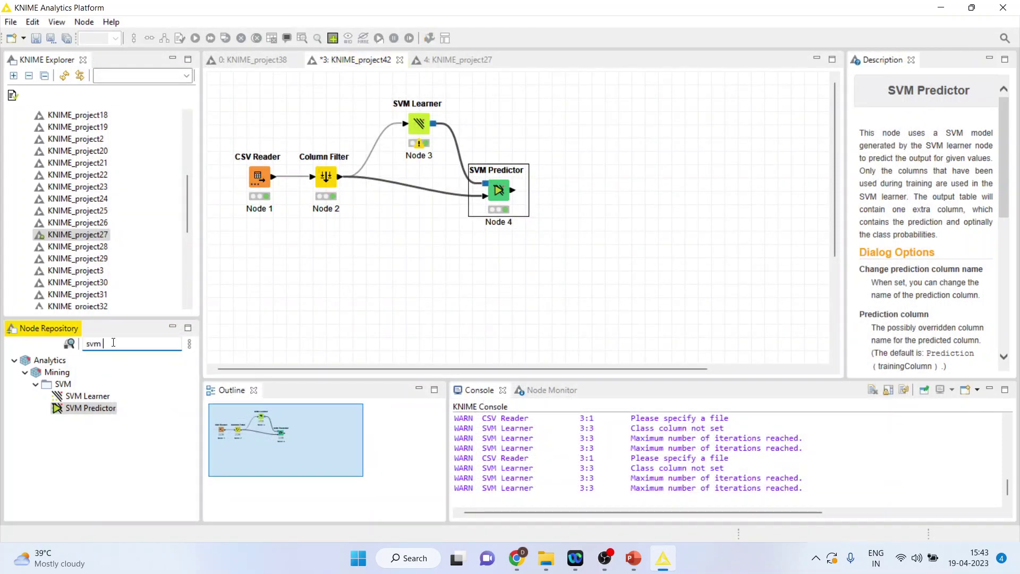
key(BackSpace)
key(BackSpace)
key(BackSpace)
text(p)
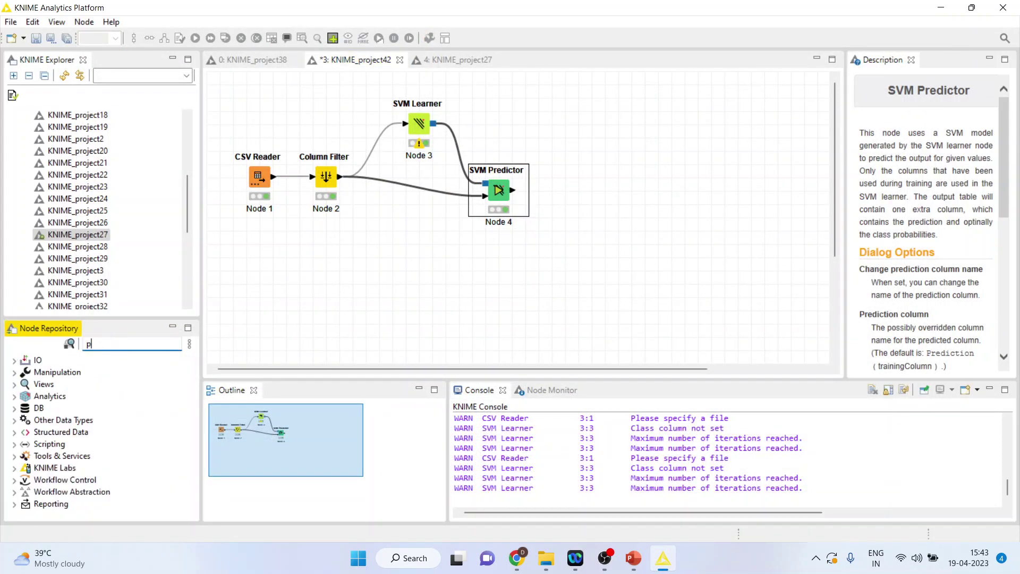
text(art)
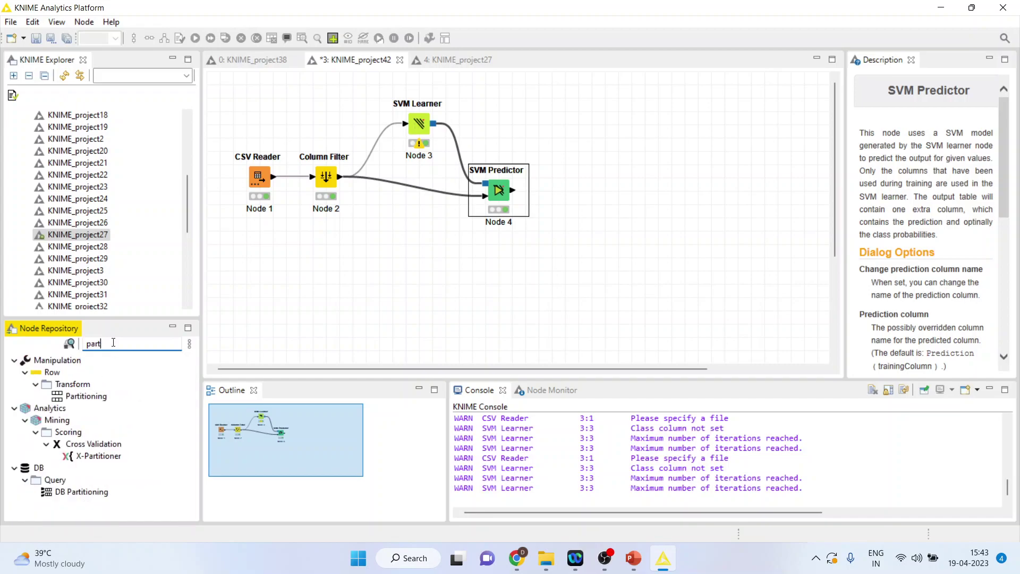
double_click(101, 397)
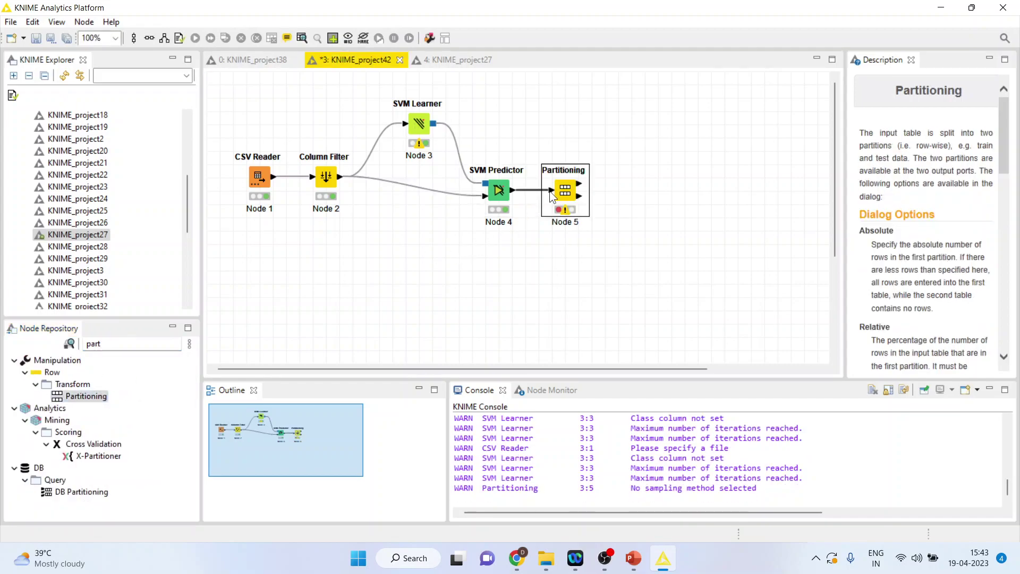
click(534, 198)
key(Delete)
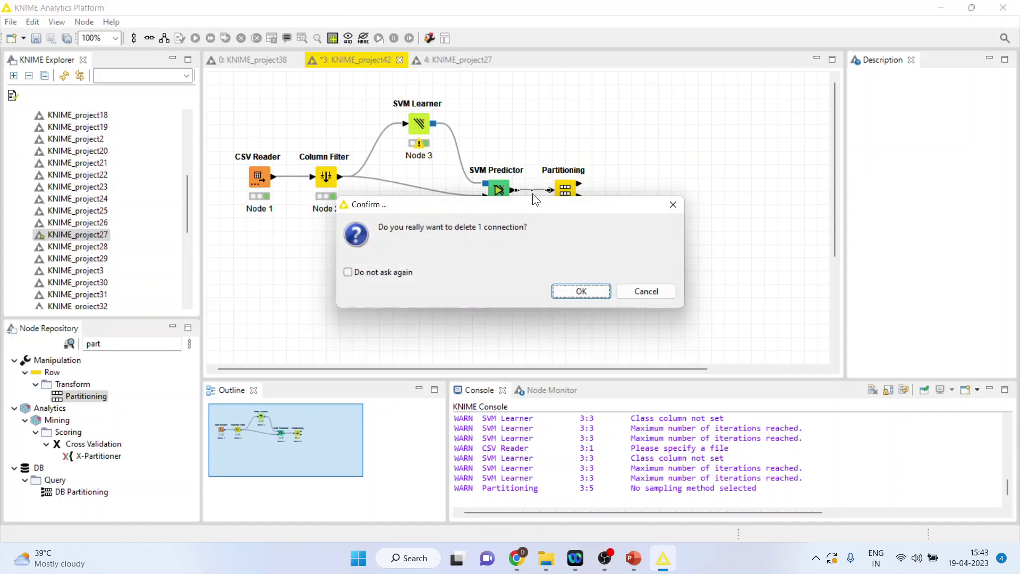
click(579, 291)
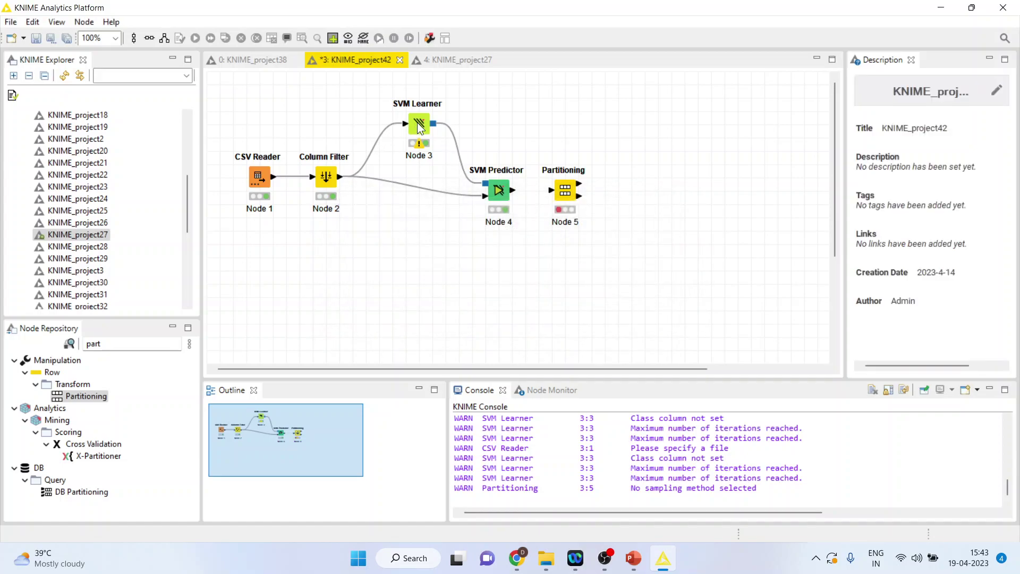
Rearrange the SVM nodes and remove the remaining old links to SVM Predictor and SVM Learner.
drag(420, 127, 539, 100)
drag(499, 191, 672, 218)
drag(569, 199, 383, 187)
click(420, 184)
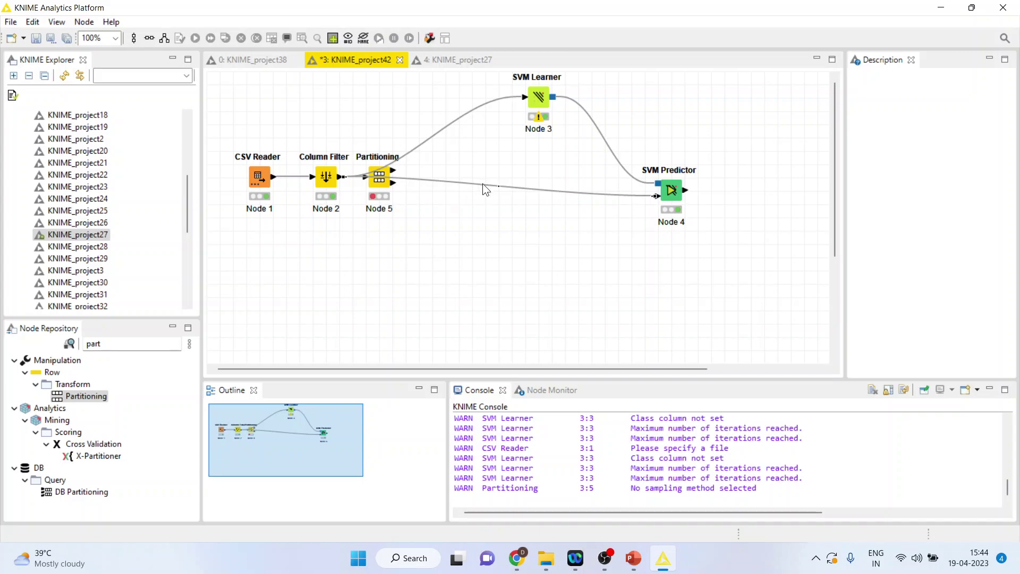
key(Delete)
click(582, 292)
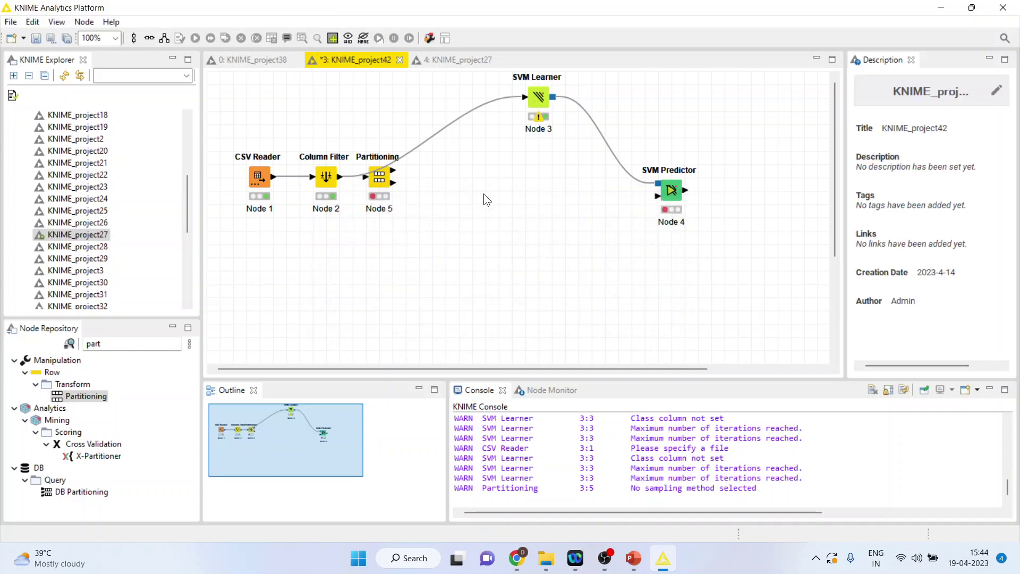
click(446, 130)
key(Delete)
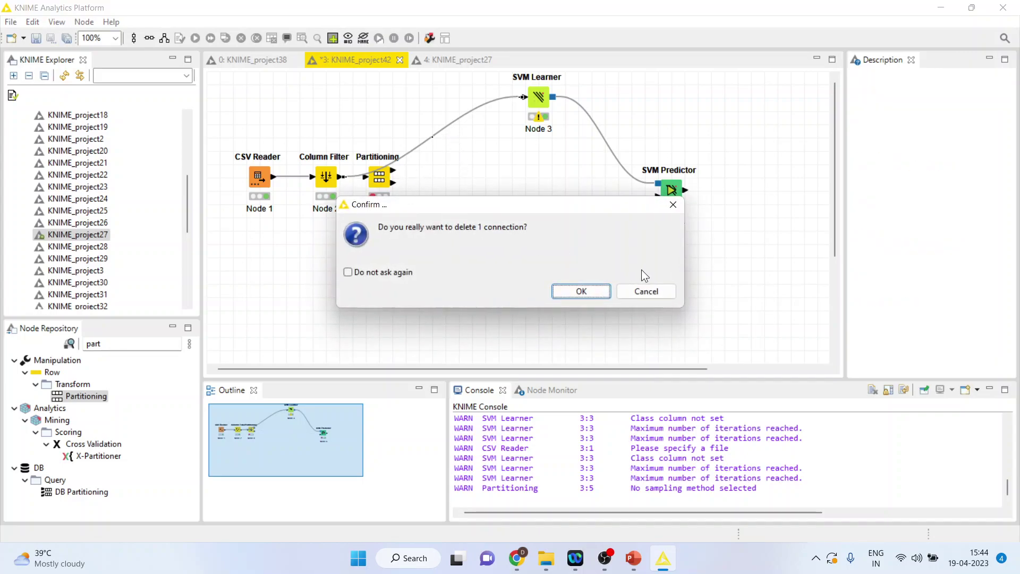
click(601, 291)
Position Partitioning after Column Filter and connect Column Filter's output to it.
click(386, 187)
drag(385, 187, 413, 187)
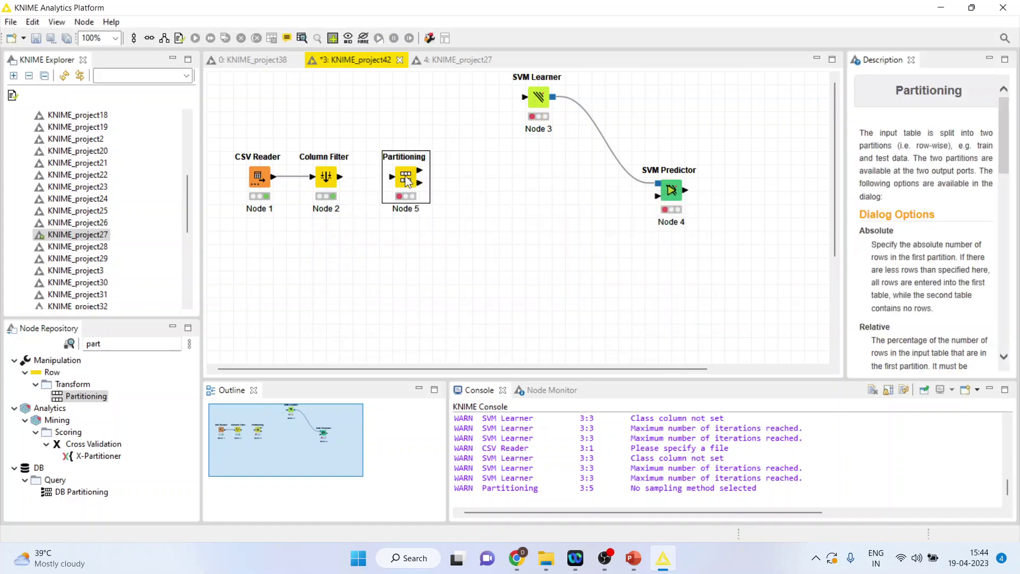
click(340, 179)
drag(383, 181, 387, 183)
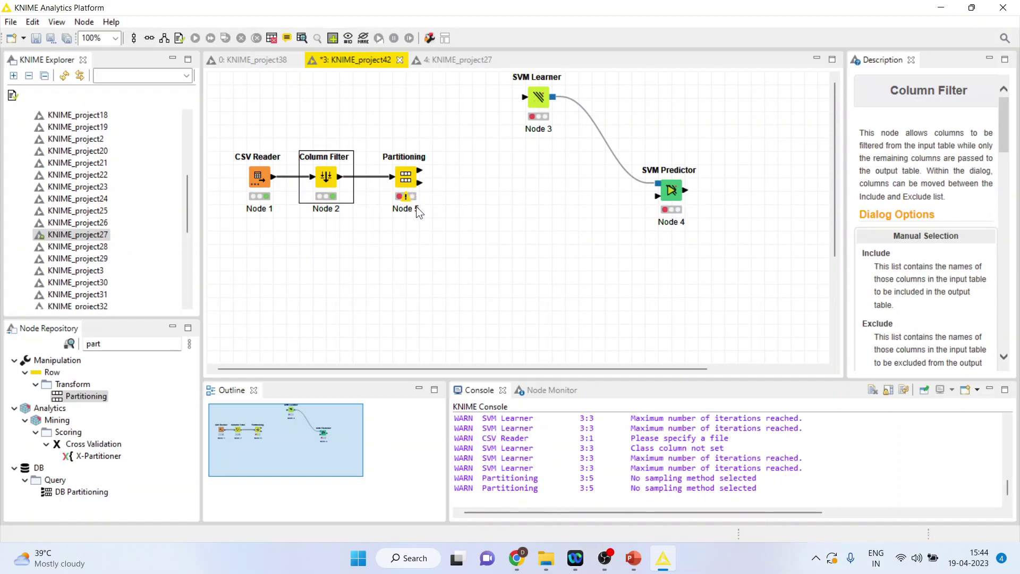
Configure Partitioning for an 80% relative split stratified on HeartDisease, then execute it.
click(409, 178)
right_click(409, 178)
click(452, 186)
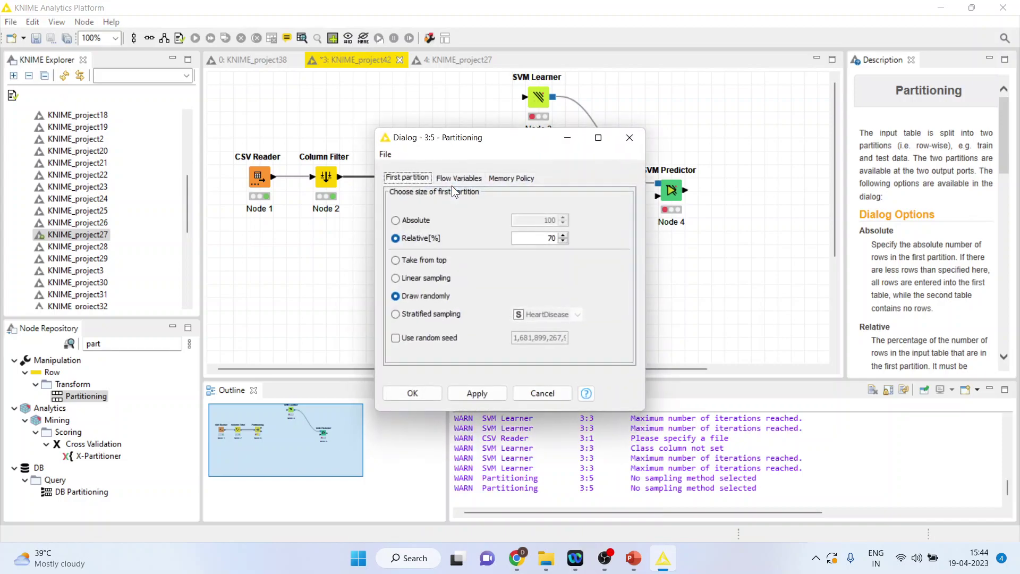
click(396, 314)
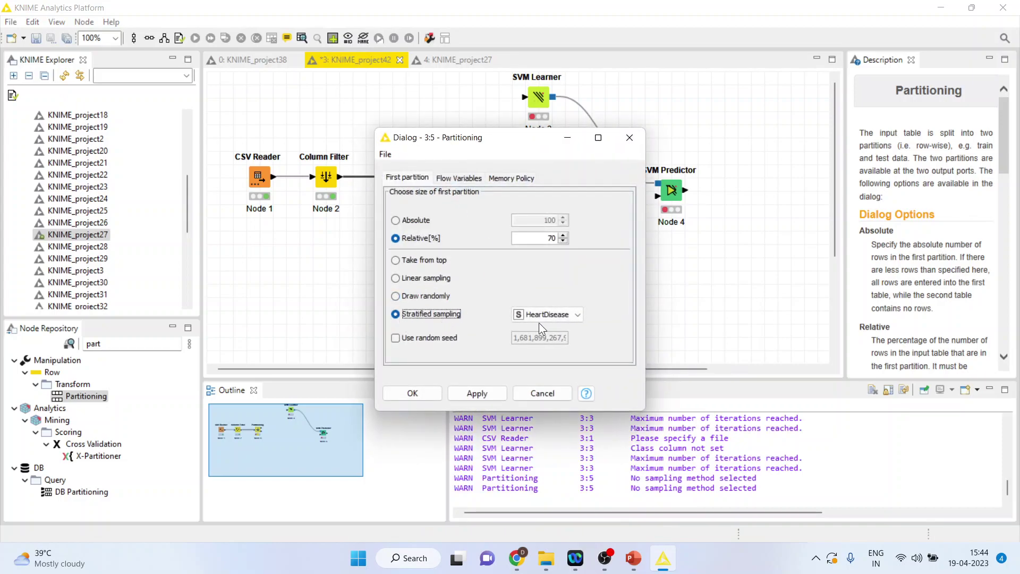
click(563, 236)
click(563, 236)
click(563, 235)
click(563, 236)
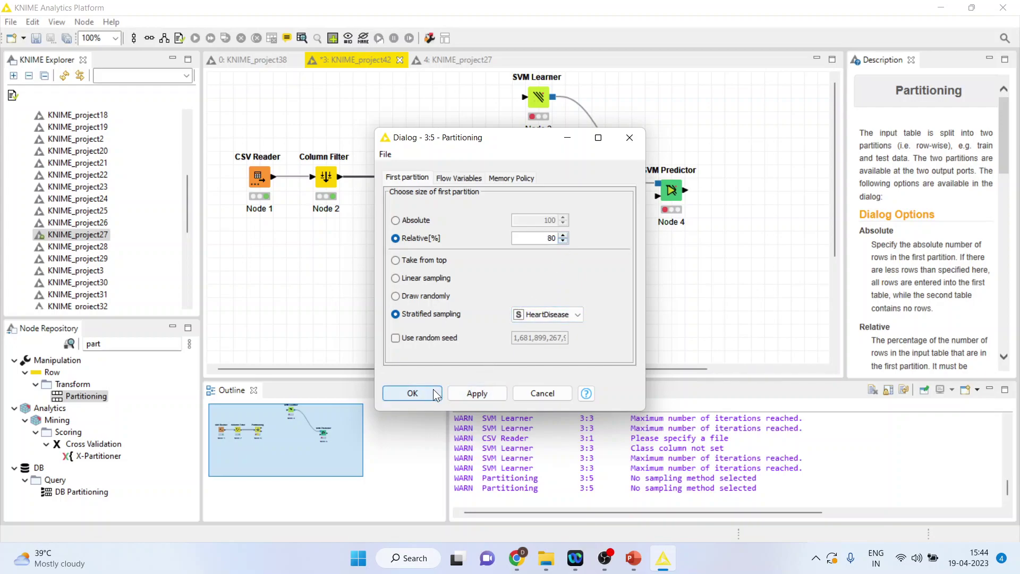
click(413, 393)
right_click(400, 178)
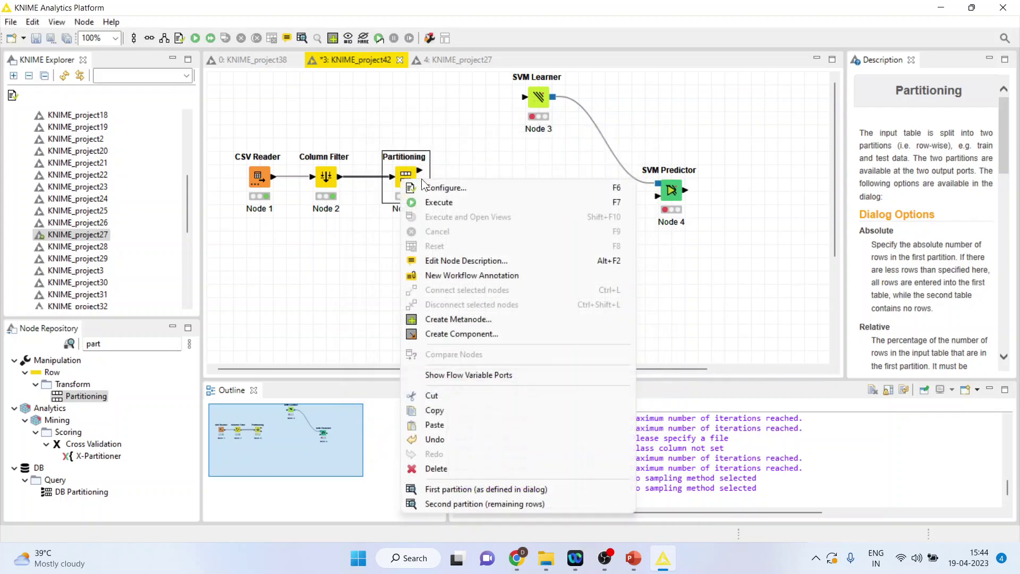
click(441, 199)
Train the SVM Learner on the first partition and feed the second partition into SVM Predictor.
drag(419, 171, 525, 98)
right_click(538, 106)
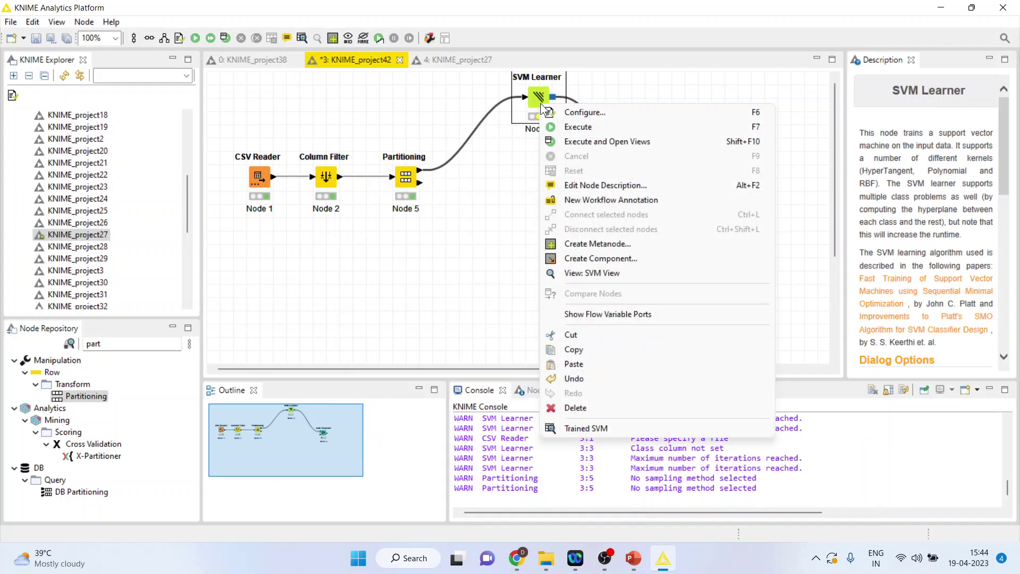
click(572, 126)
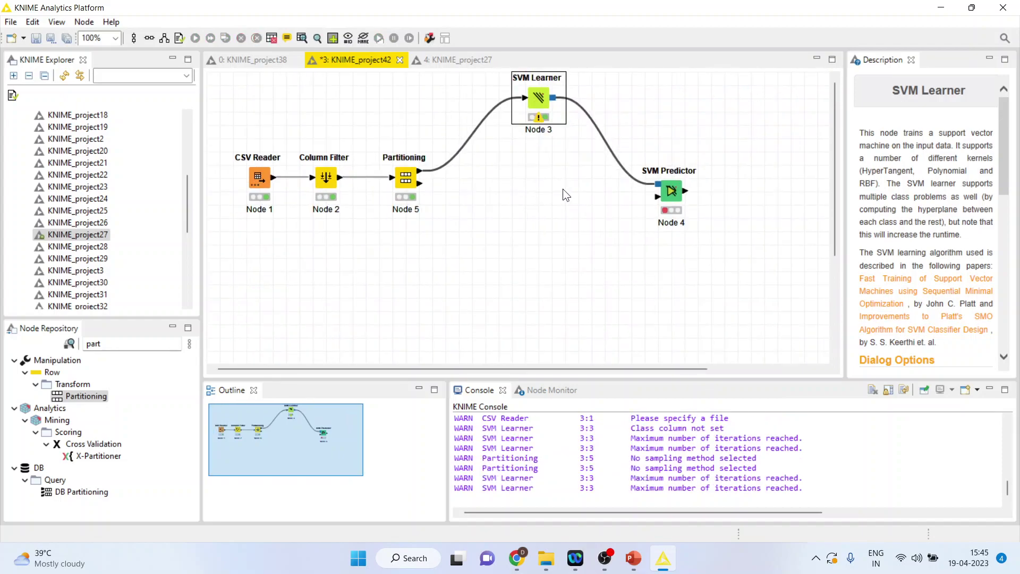
click(421, 185)
drag(464, 183, 665, 205)
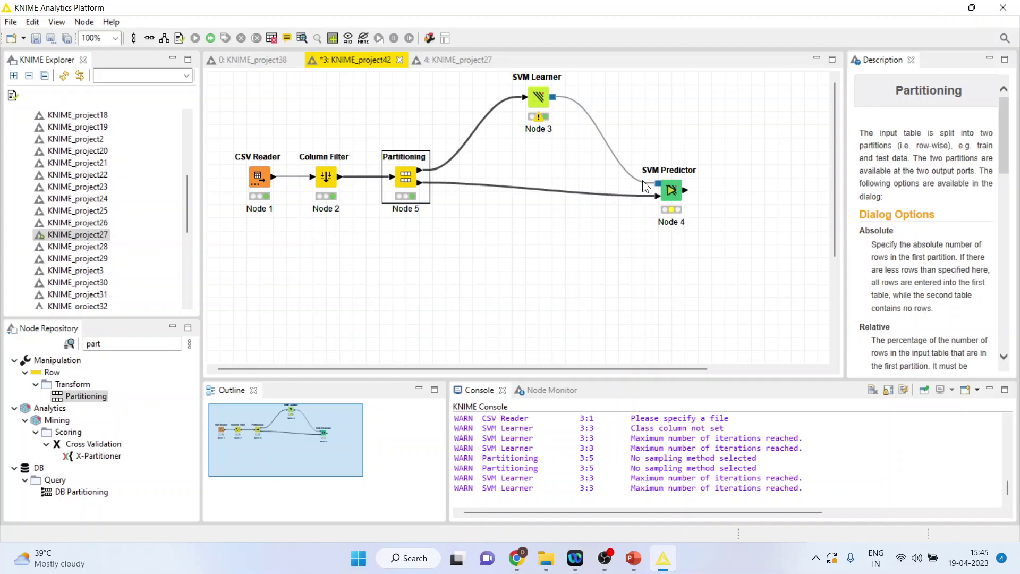
Confirm the SVM Predictor settings and execute it on the test partition.
right_click(671, 190)
click(729, 200)
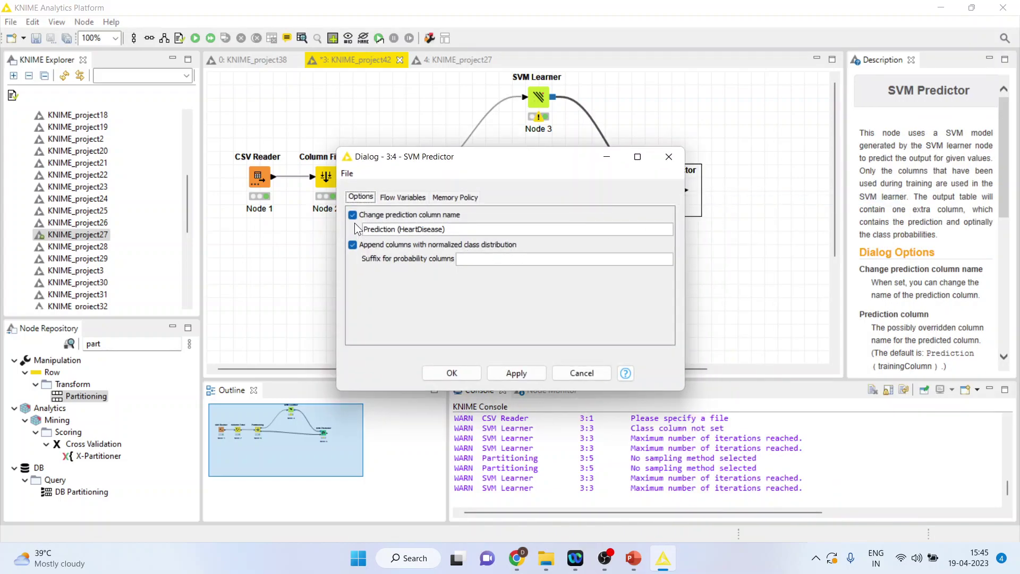
click(449, 372)
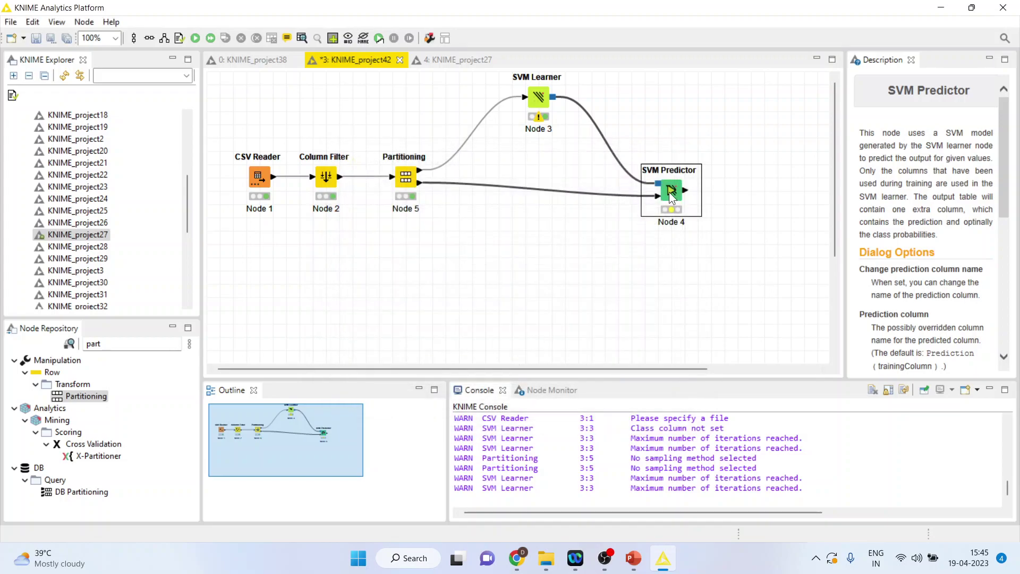
right_click(671, 192)
click(712, 212)
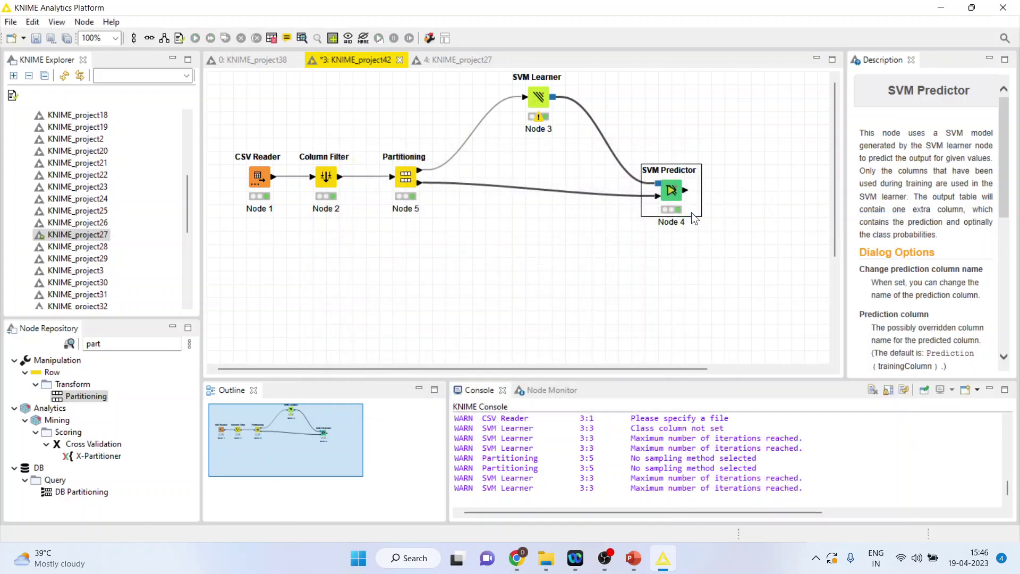
Inspect the 184-row classification table with widened Prediction and HeartDisease columns, then hide it.
right_click(670, 191)
click(740, 499)
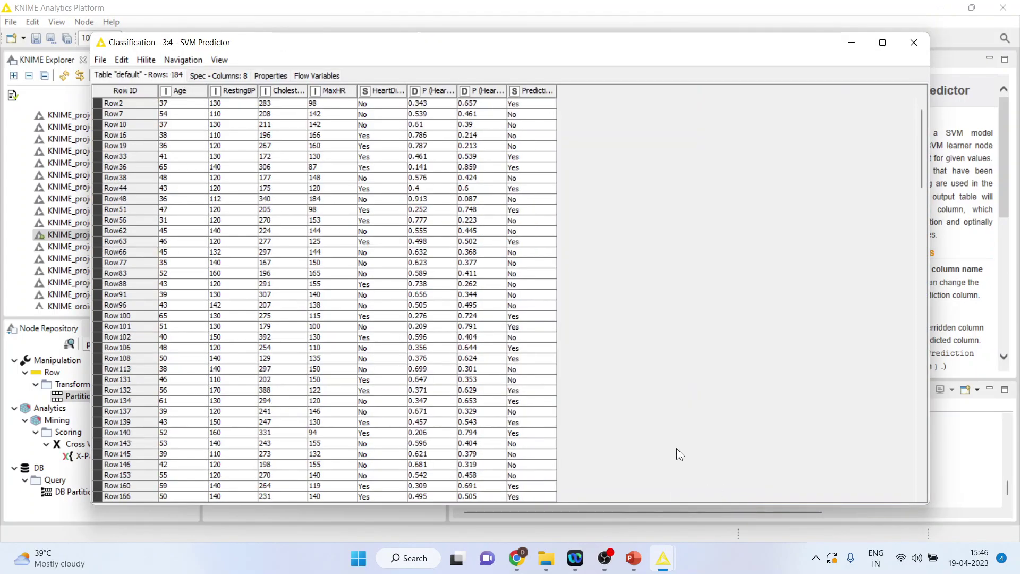
drag(538, 114, 537, 326)
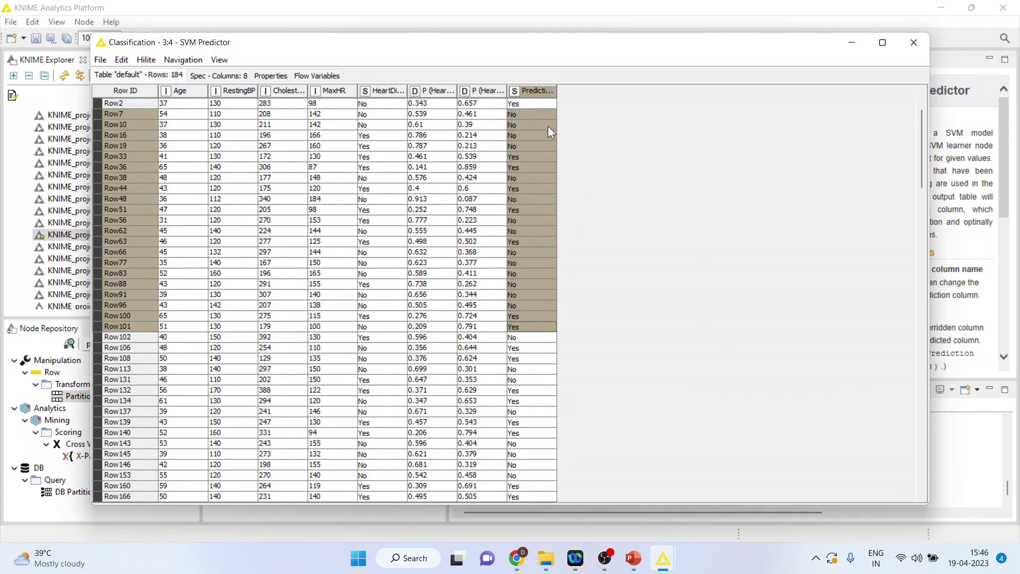
drag(556, 93, 616, 90)
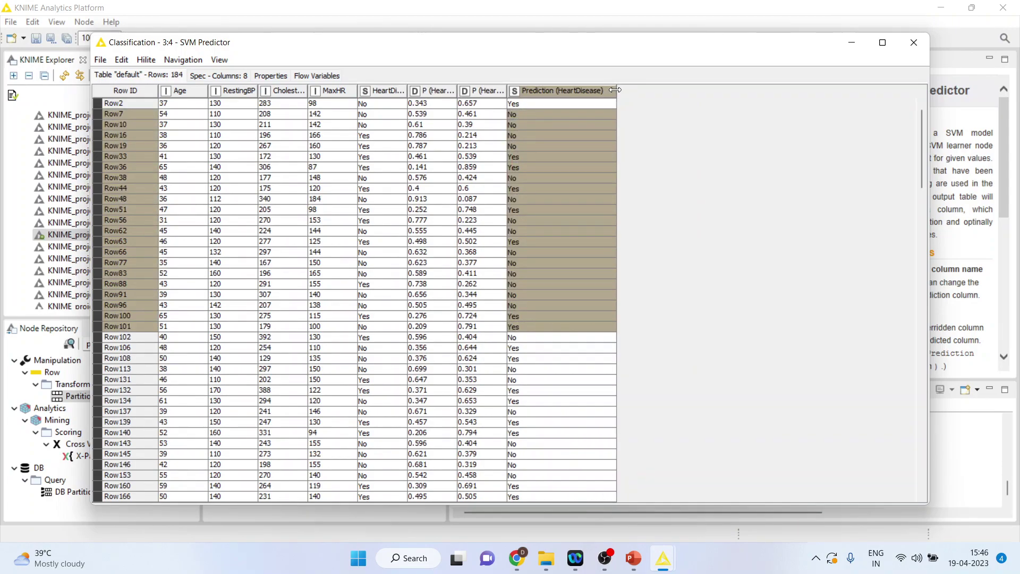
drag(408, 91, 477, 91)
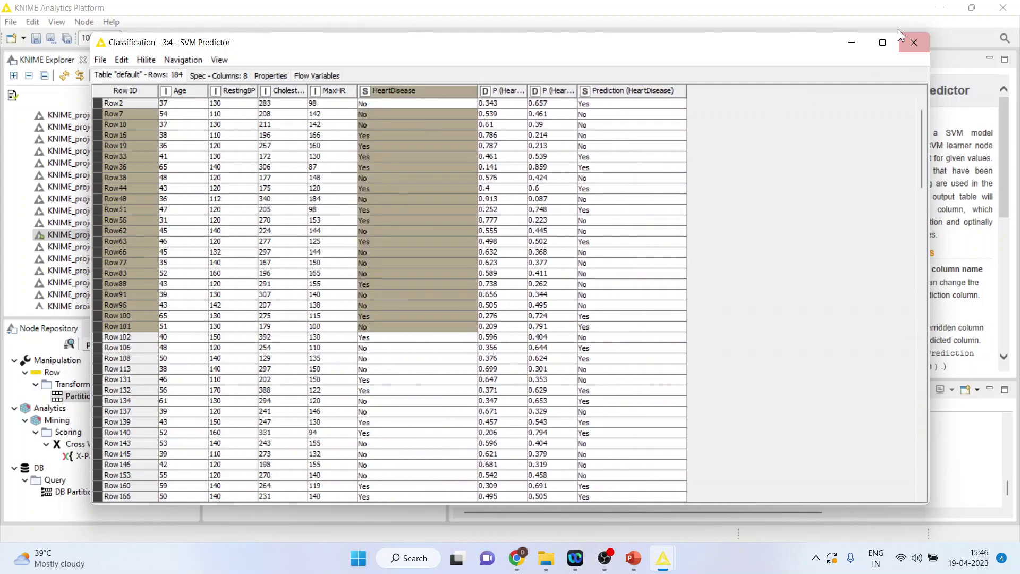
click(854, 41)
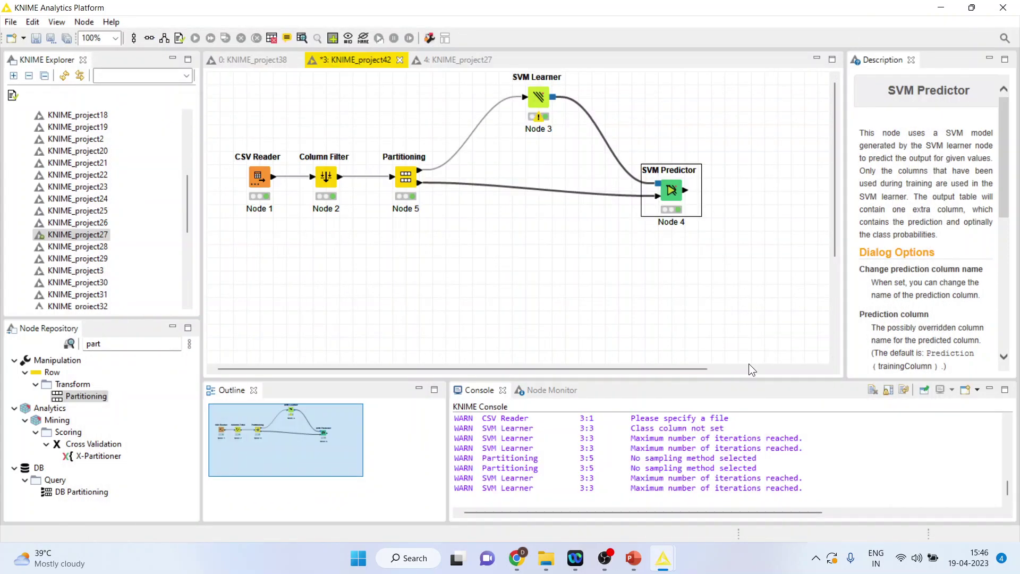
Show the example confusion-matrix slide in the Support Vector Machine presentation, then return to KNIME's classification table.
mouse_move(634, 558)
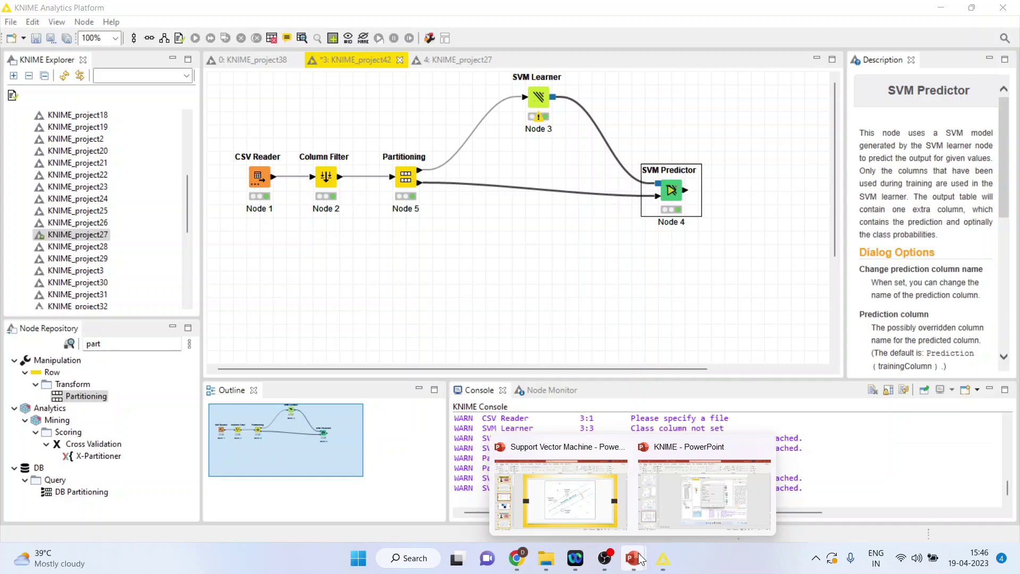
click(586, 509)
click(73, 356)
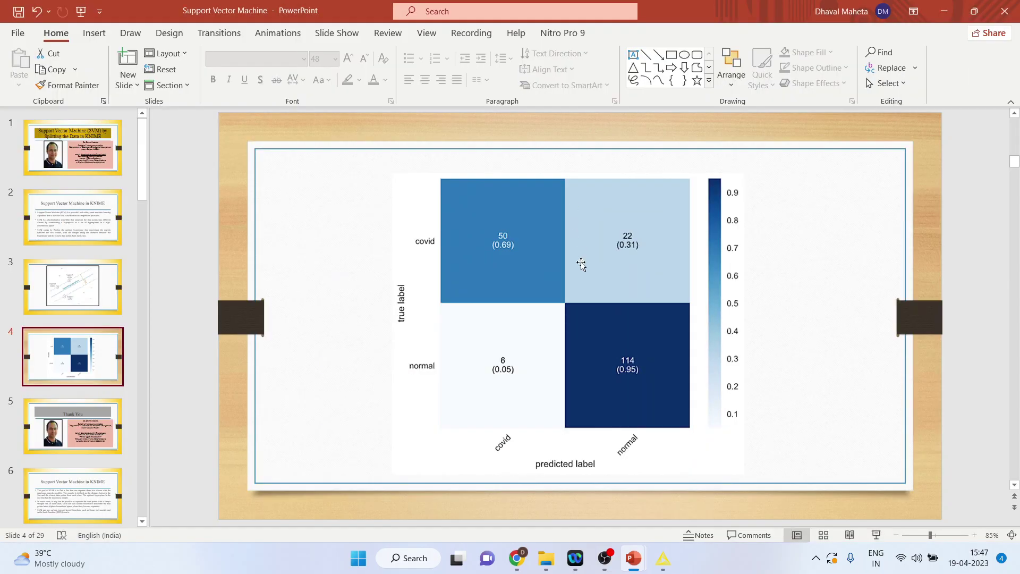
mouse_move(669, 562)
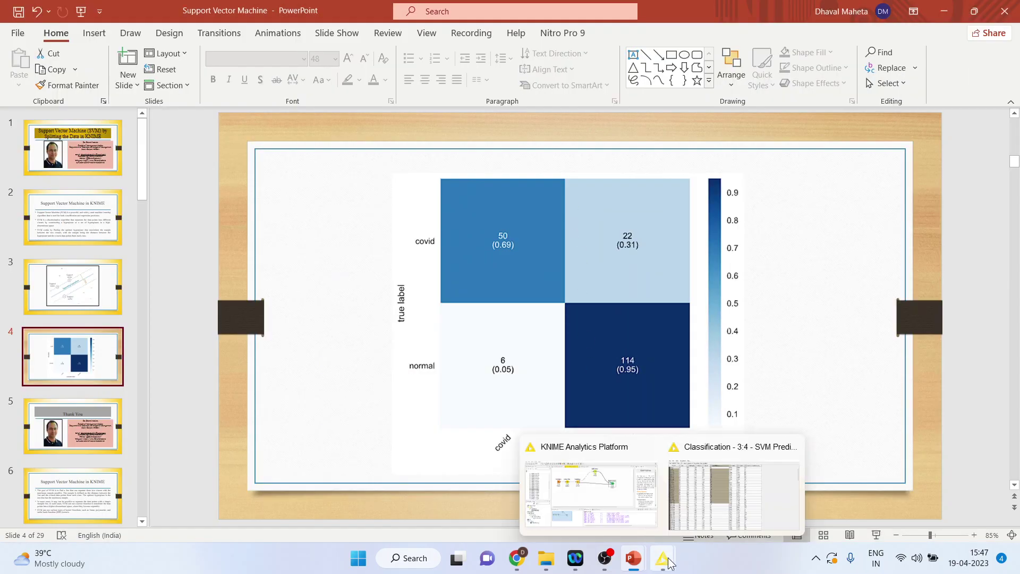
click(642, 503)
In the SVM Predictor table, compare actual and predicted HeartDisease for Row2, Row7 and Row44, then close it.
click(732, 505)
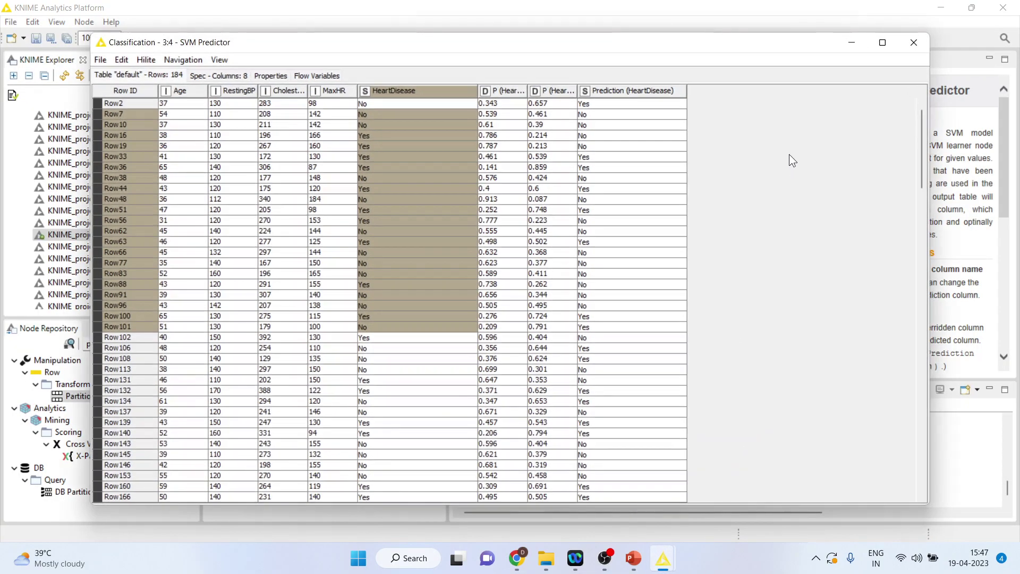
click(371, 105)
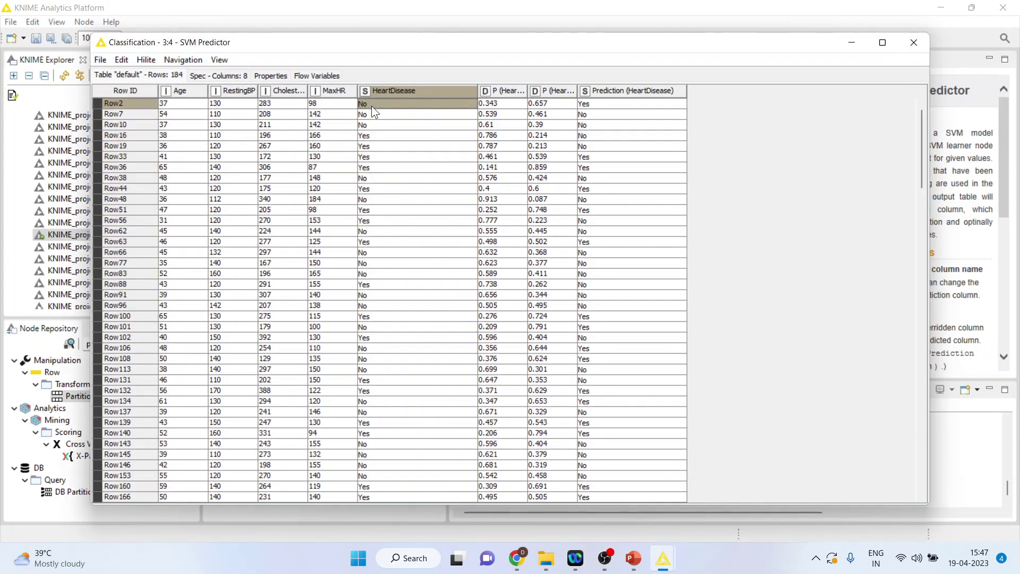
click(591, 104)
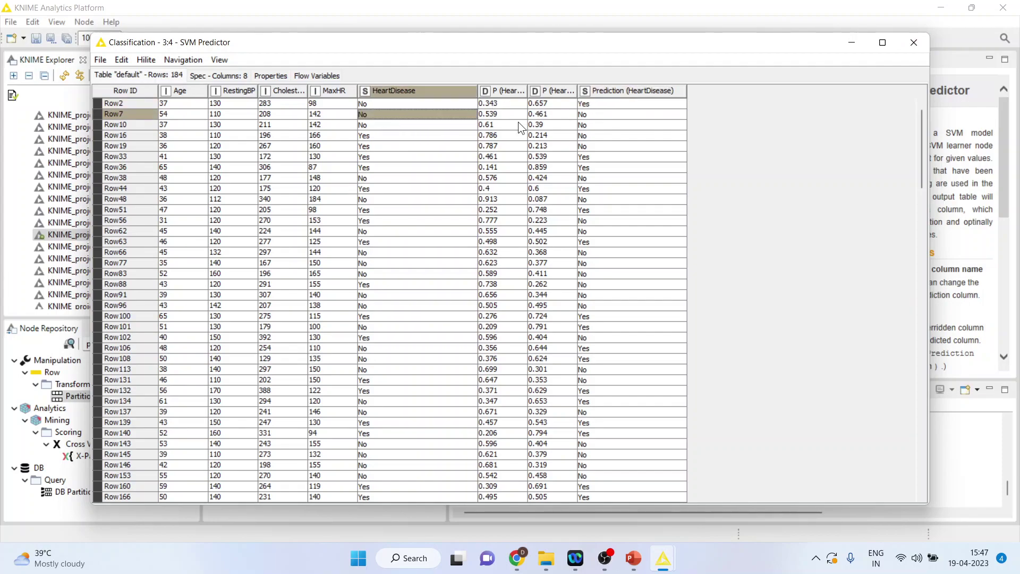
click(585, 114)
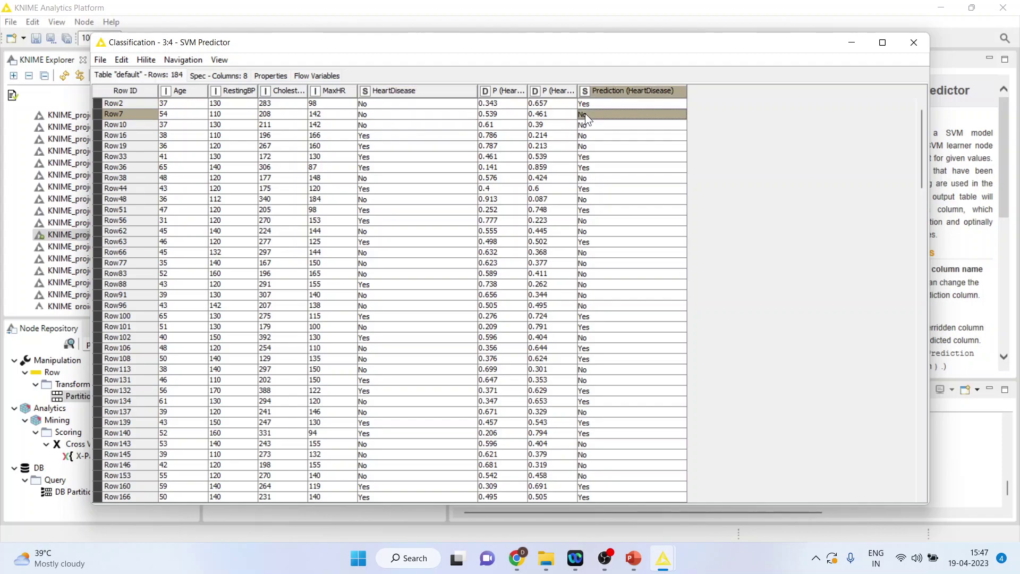
click(395, 192)
click(584, 192)
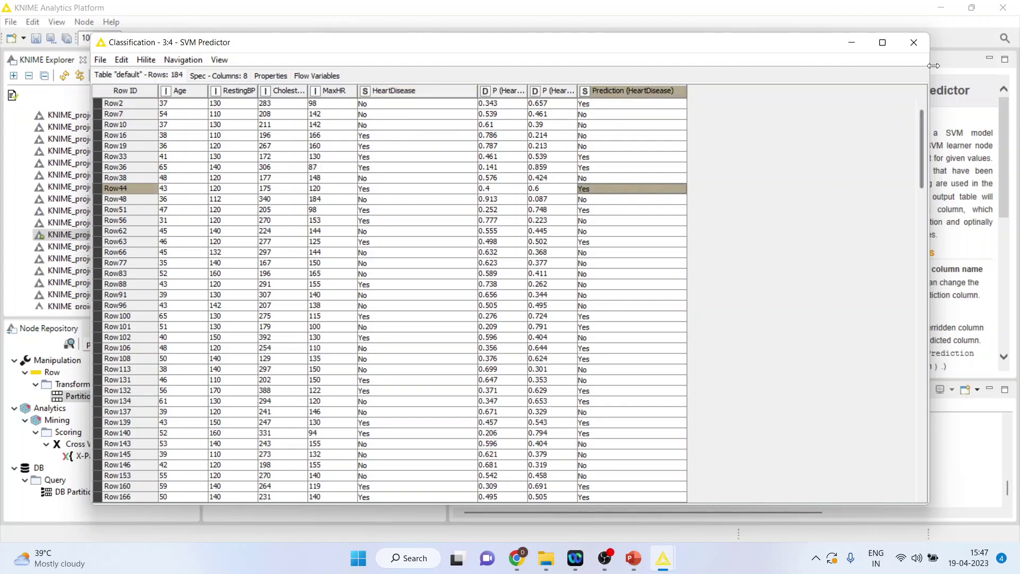
click(914, 42)
Search for 'scorer', place a Scorer node and connect SVM Predictor's output to it.
right_click(670, 190)
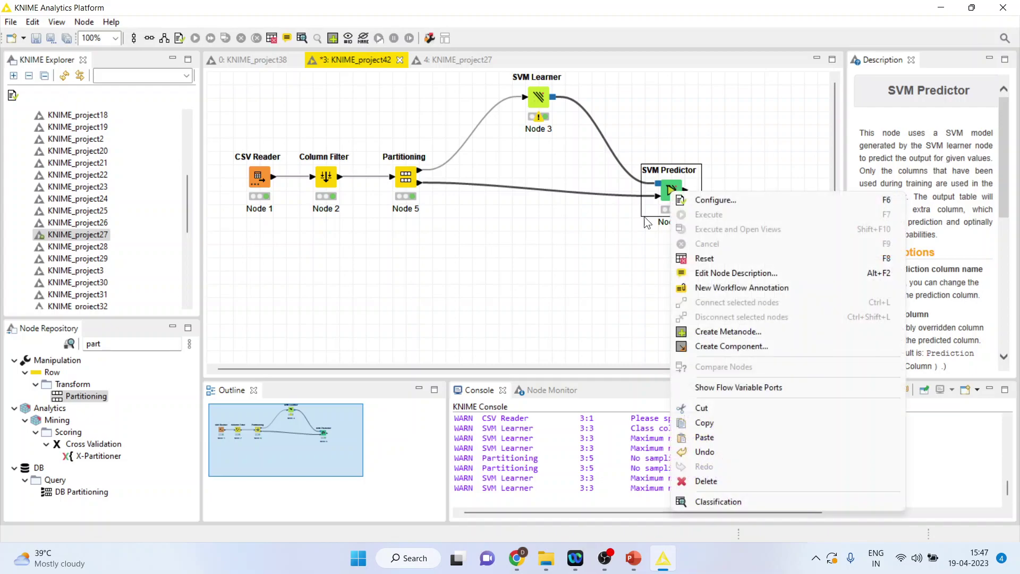
click(117, 344)
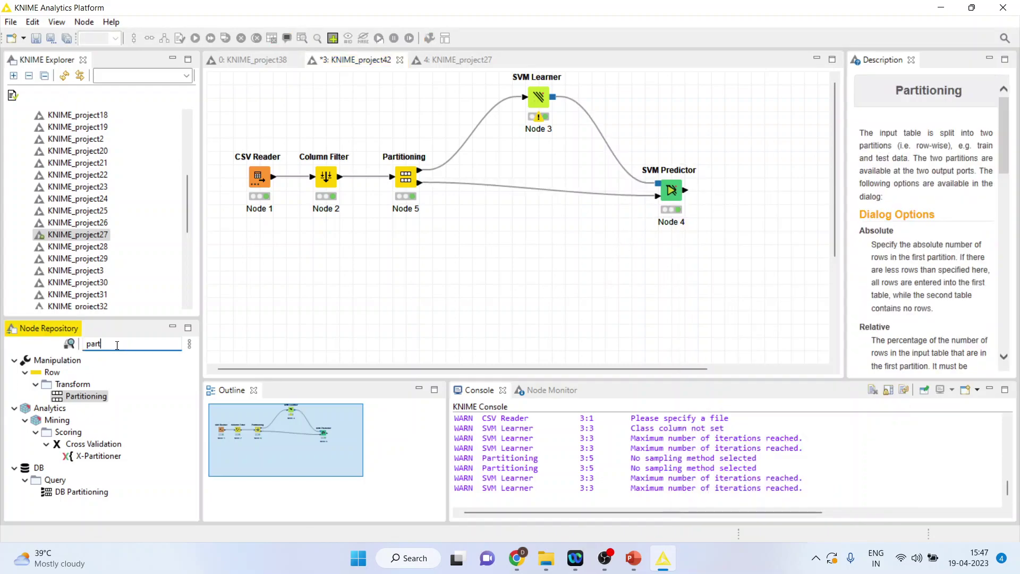
key(BackSpace)
key(BackSpace)
key(BackSpace)
key(BackSpace)
text(sc)
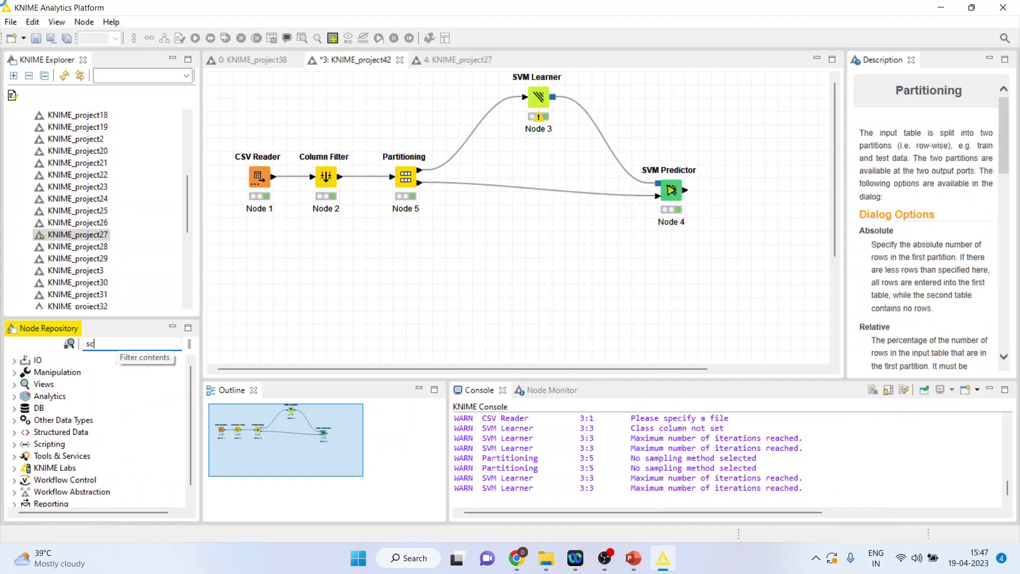
text(orer)
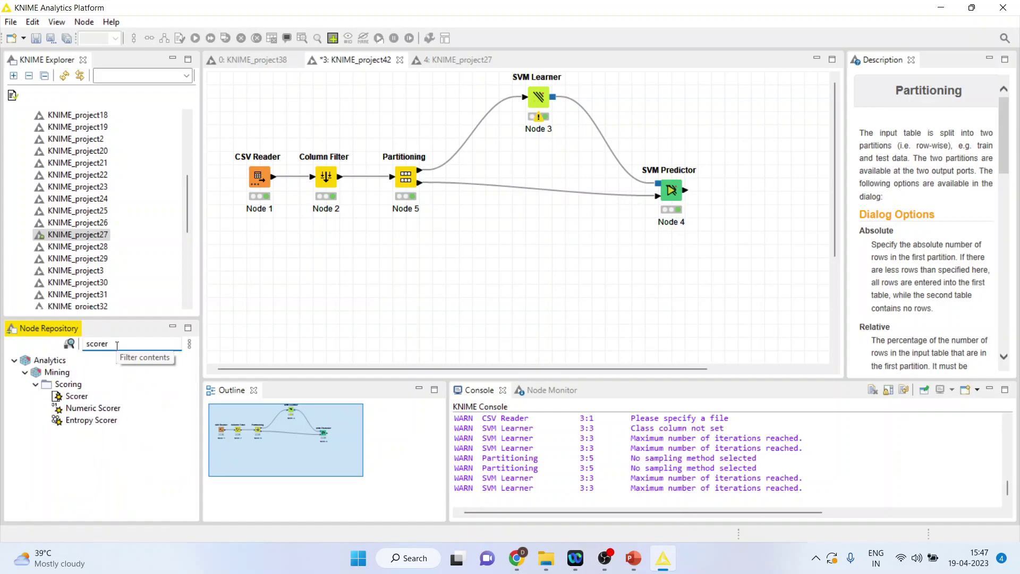
drag(77, 396, 512, 217)
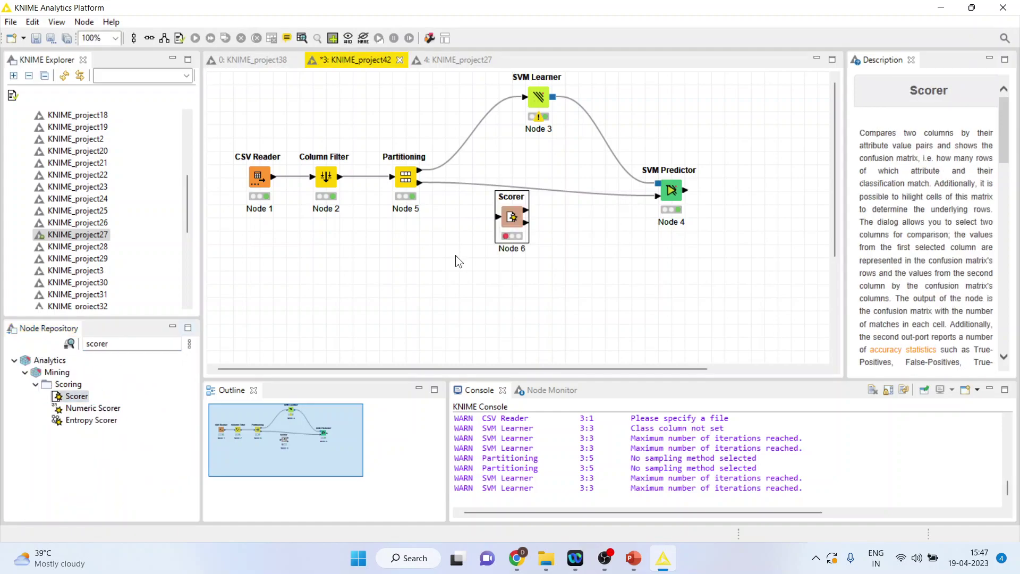
drag(742, 209, 741, 208)
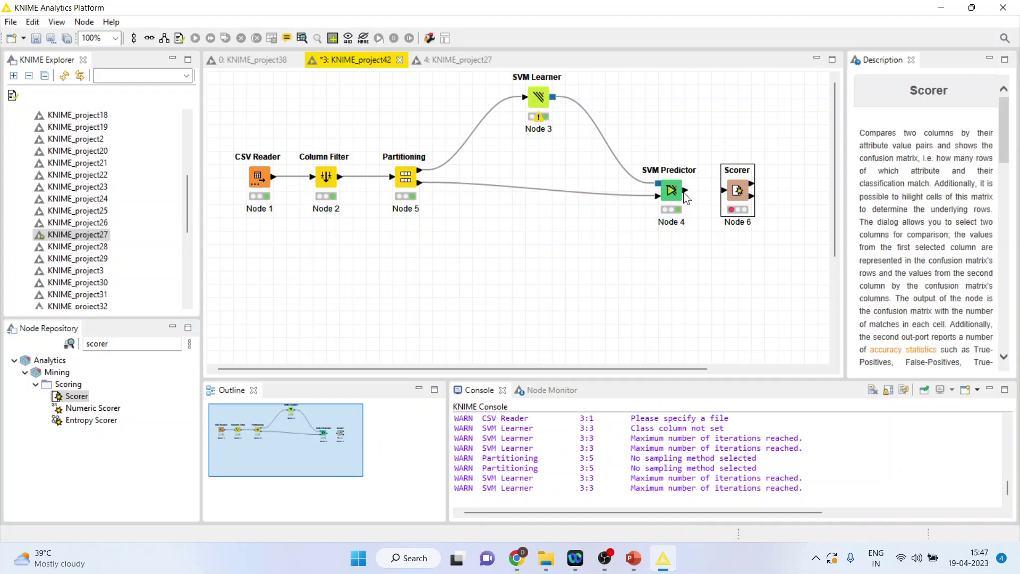
drag(686, 190, 729, 191)
Set the Scorer's first column to HeartDisease and confirm.
click(736, 191)
right_click(735, 192)
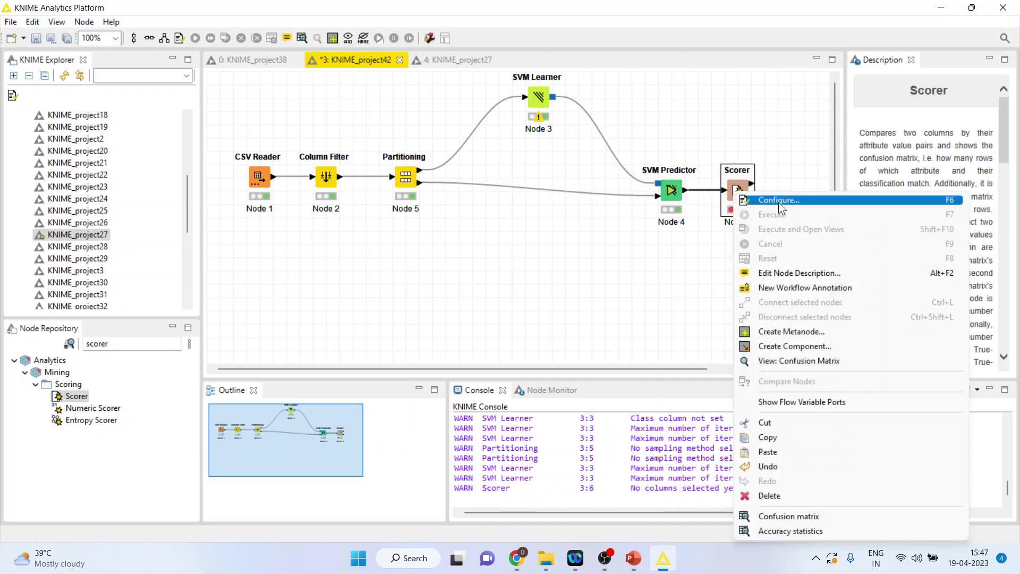
click(779, 202)
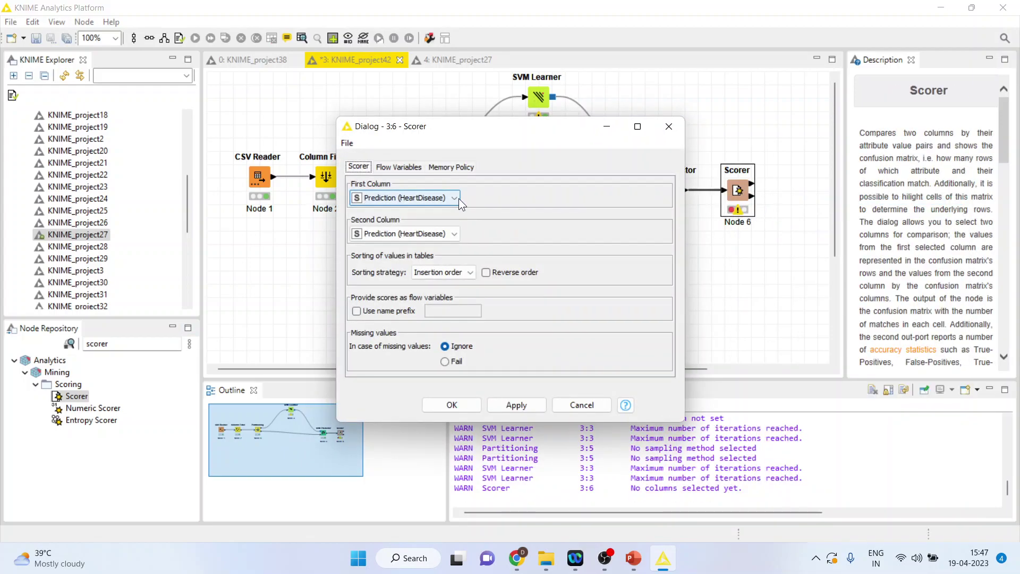
click(457, 198)
click(409, 254)
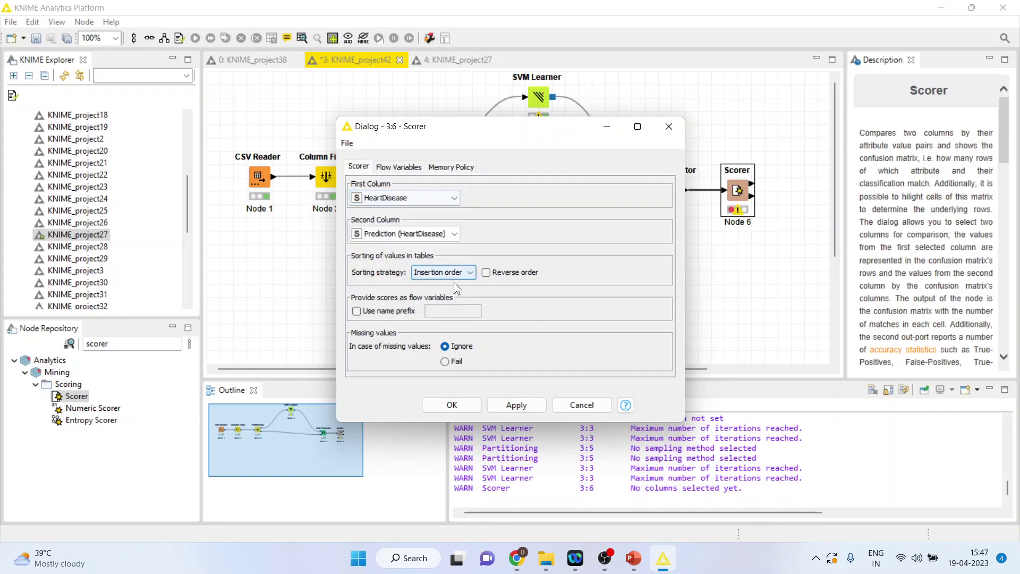
click(452, 405)
Execute the Scorer node.
right_click(738, 193)
click(766, 211)
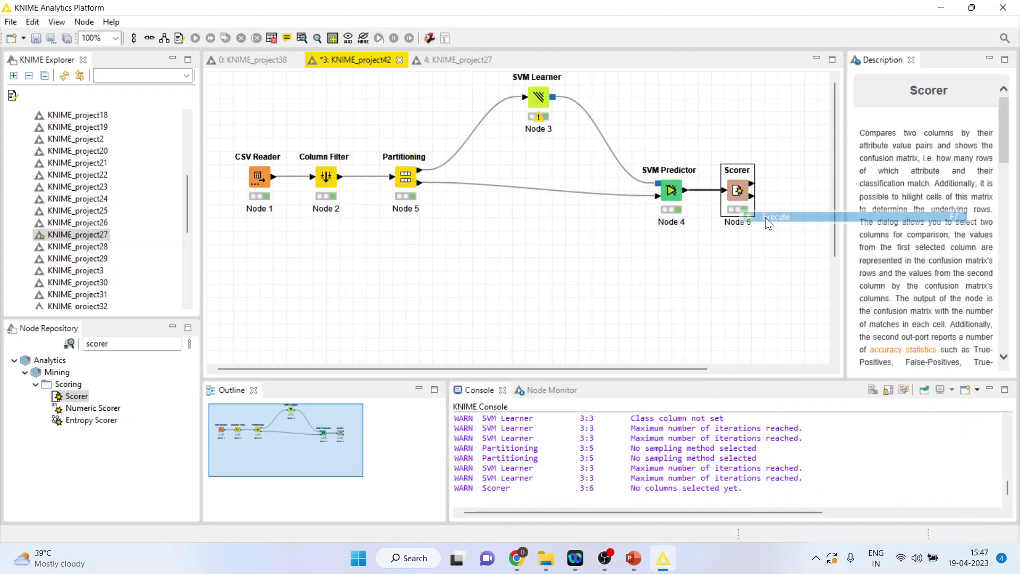
right_click(735, 192)
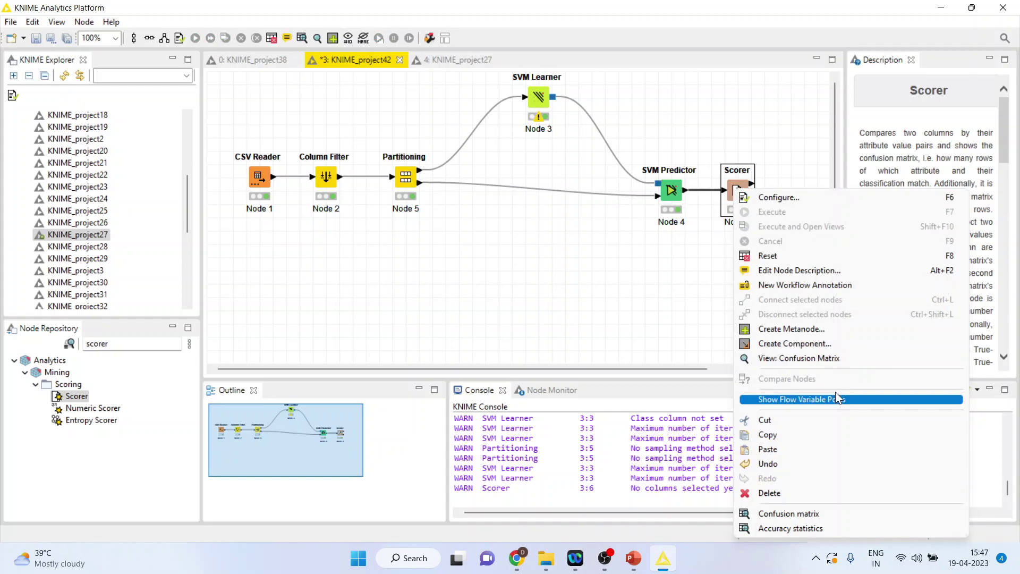
Review the maximized confusion matrix: 44 No/No, 75 Yes/Yes, 27 and 38 misclassified; then close it.
click(825, 361)
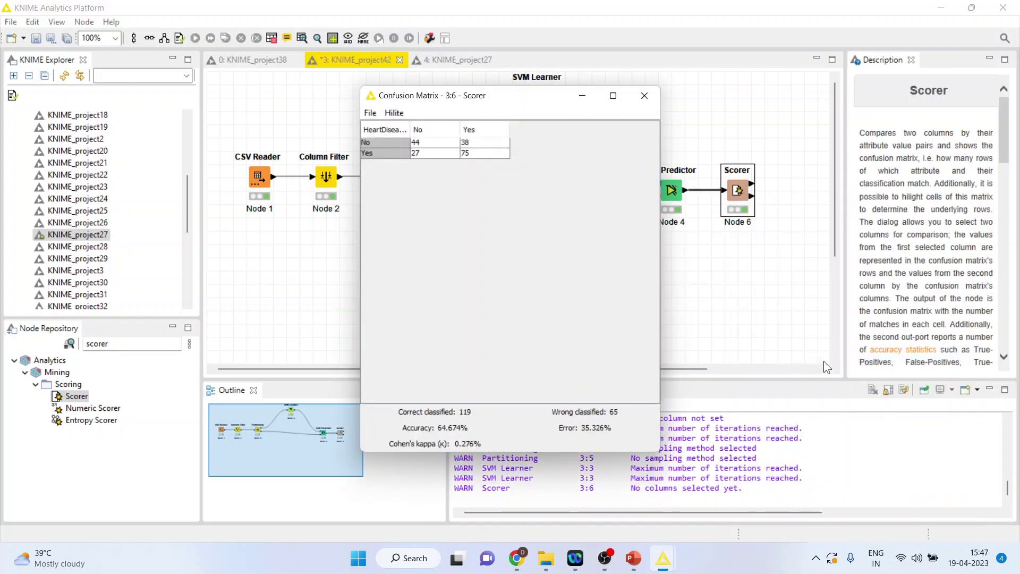
click(613, 96)
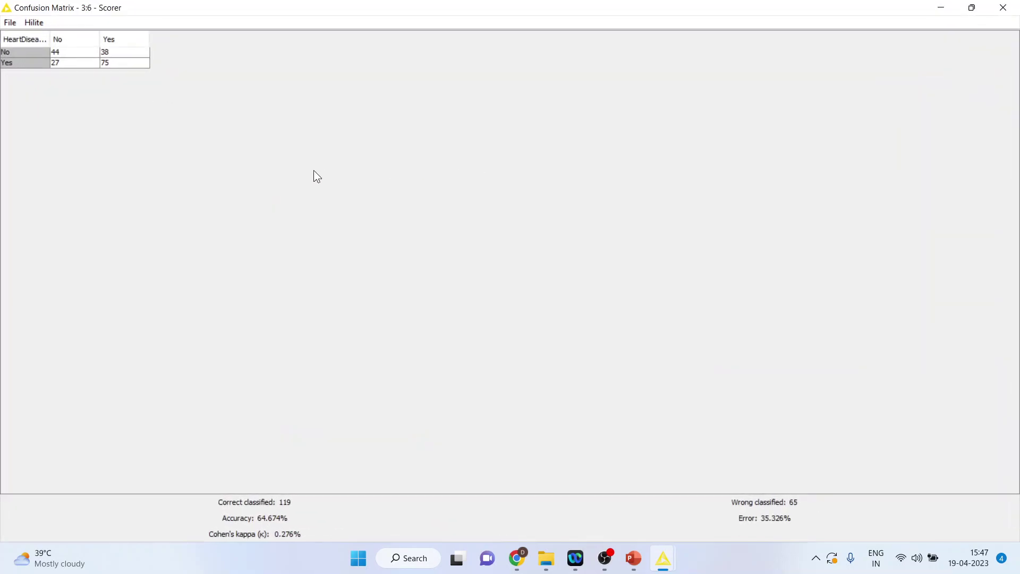
click(60, 53)
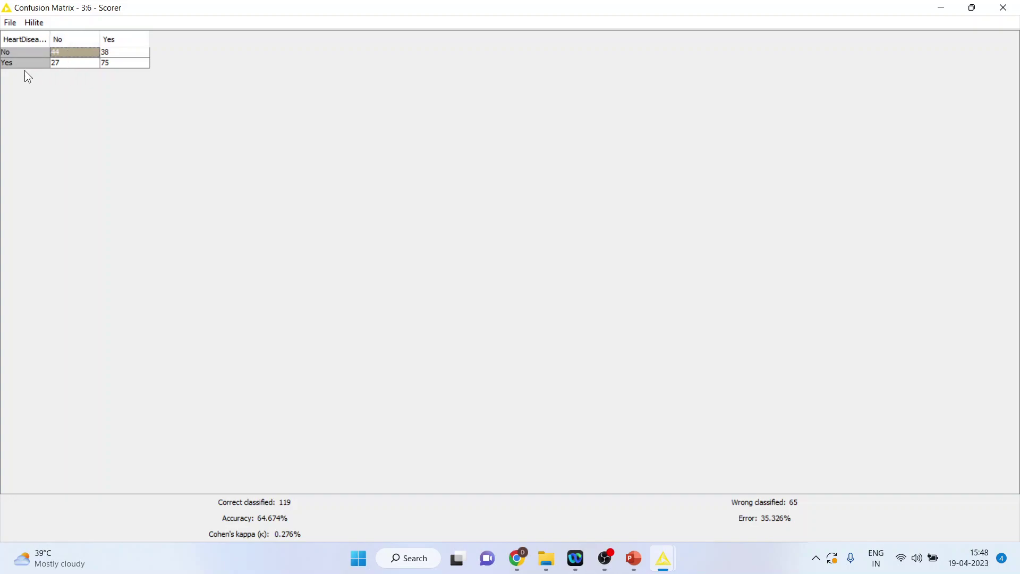
click(113, 63)
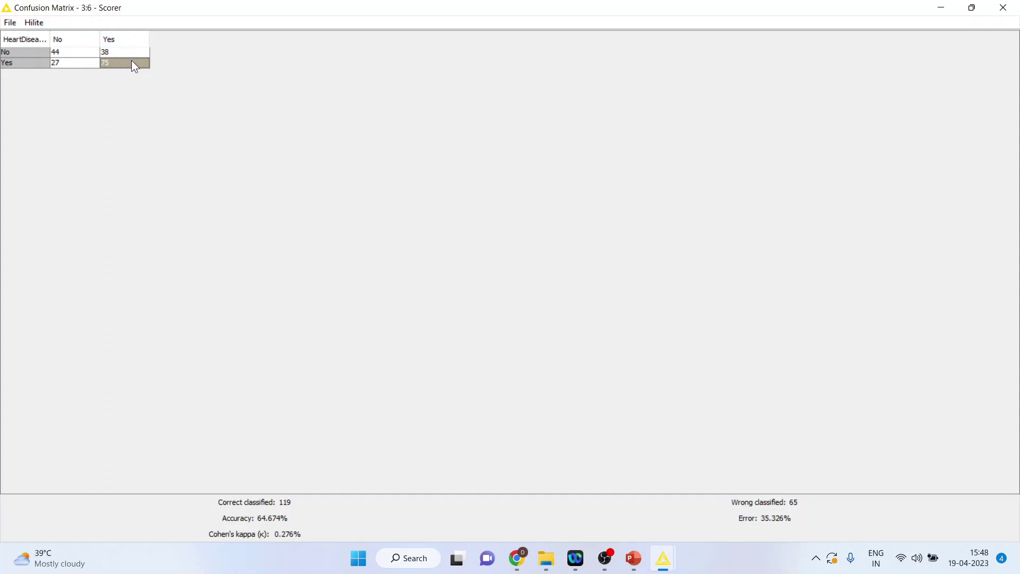
click(72, 54)
click(105, 64)
click(58, 64)
click(127, 52)
click(1003, 8)
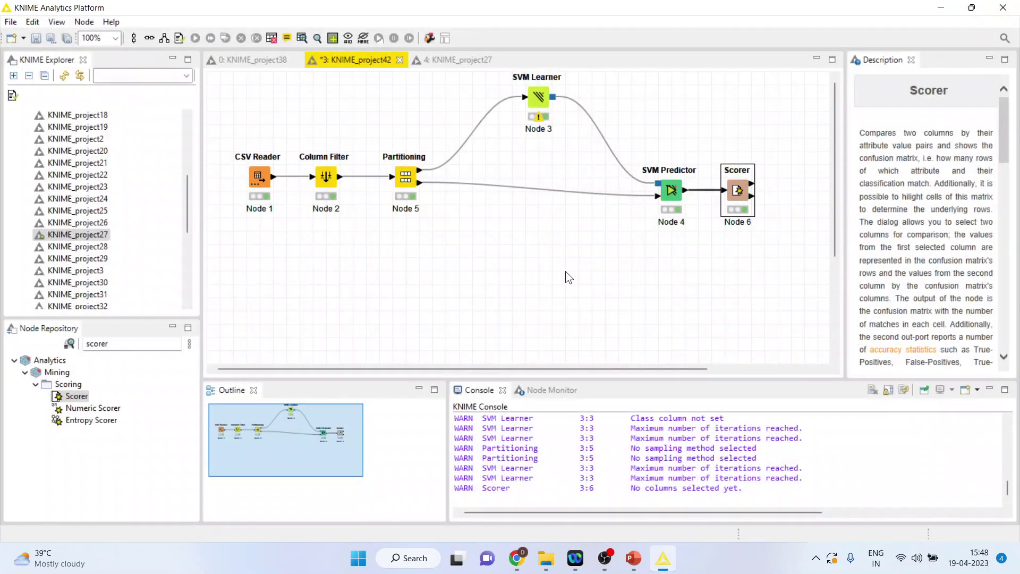
Return to the PowerPoint presentation and show slide 5, the Thank You slide.
mouse_move(633, 559)
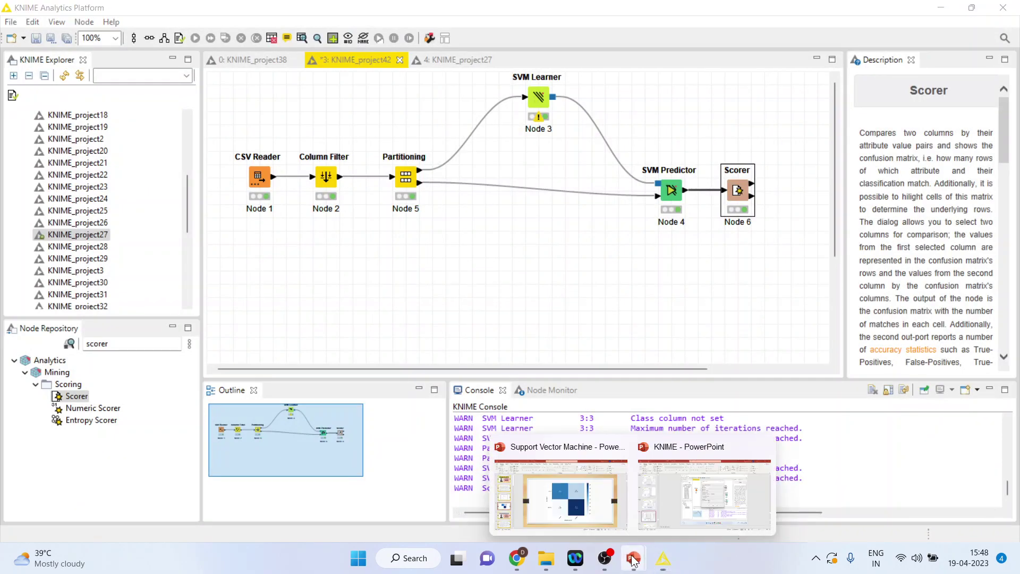
click(577, 497)
click(123, 407)
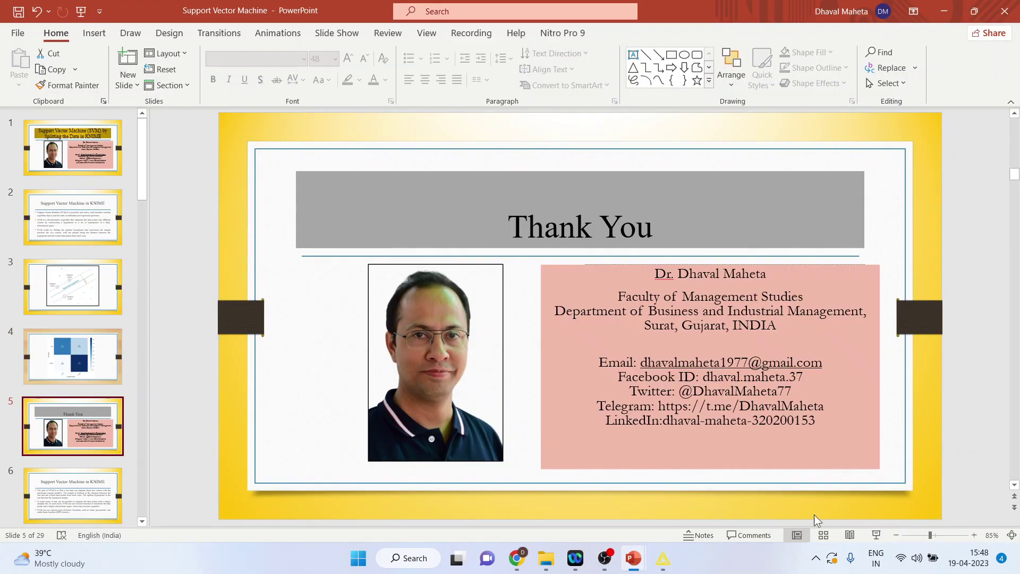